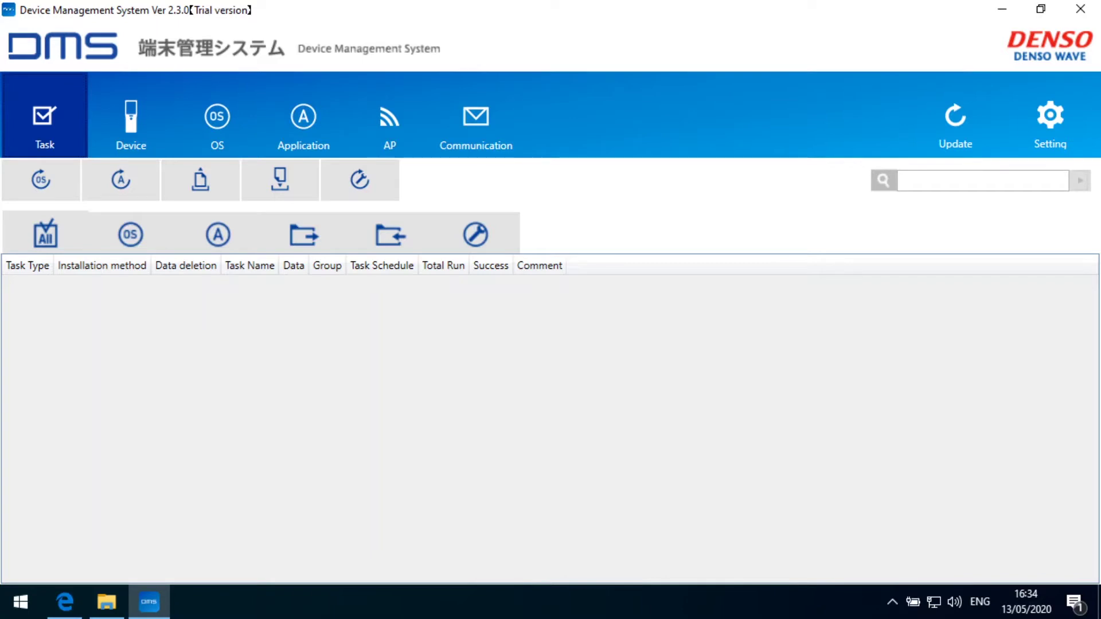
# Register access point HausAmSee with WPA2-PSK/AES security and its Wi-Fi password
pyautogui.click(393, 122)
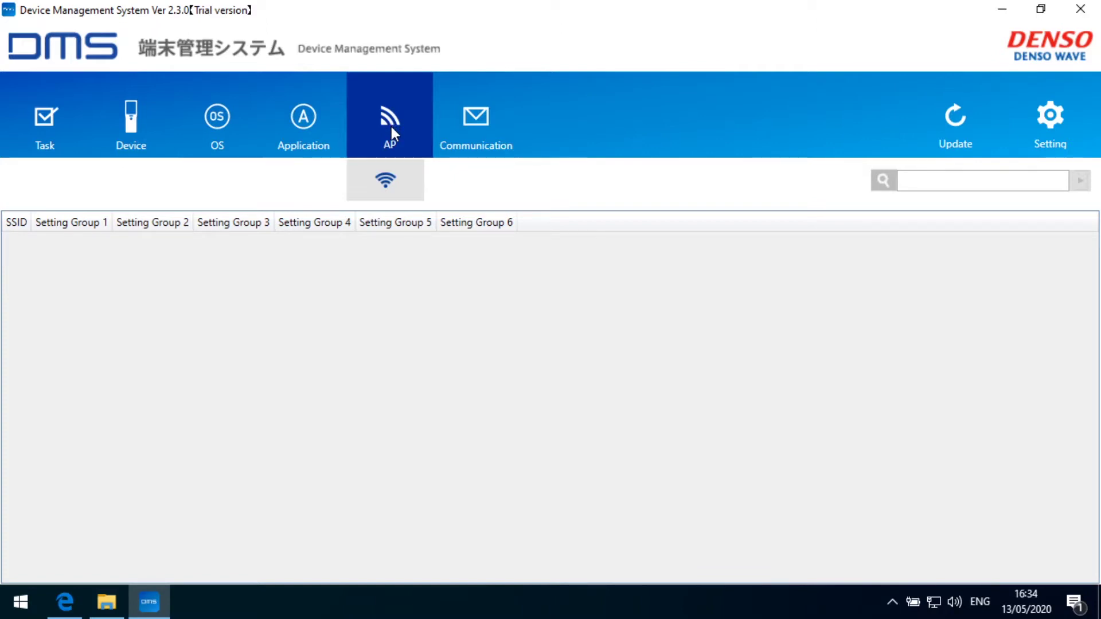
pyautogui.click(385, 180)
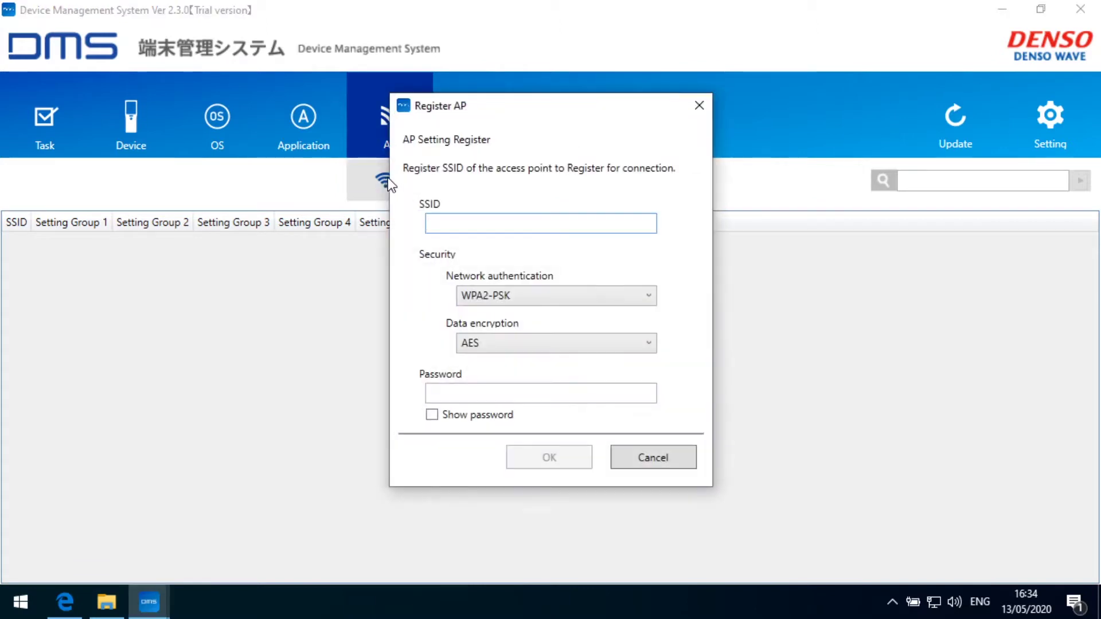
pyautogui.moveTo(504, 107); pyautogui.dragTo(470, 100)
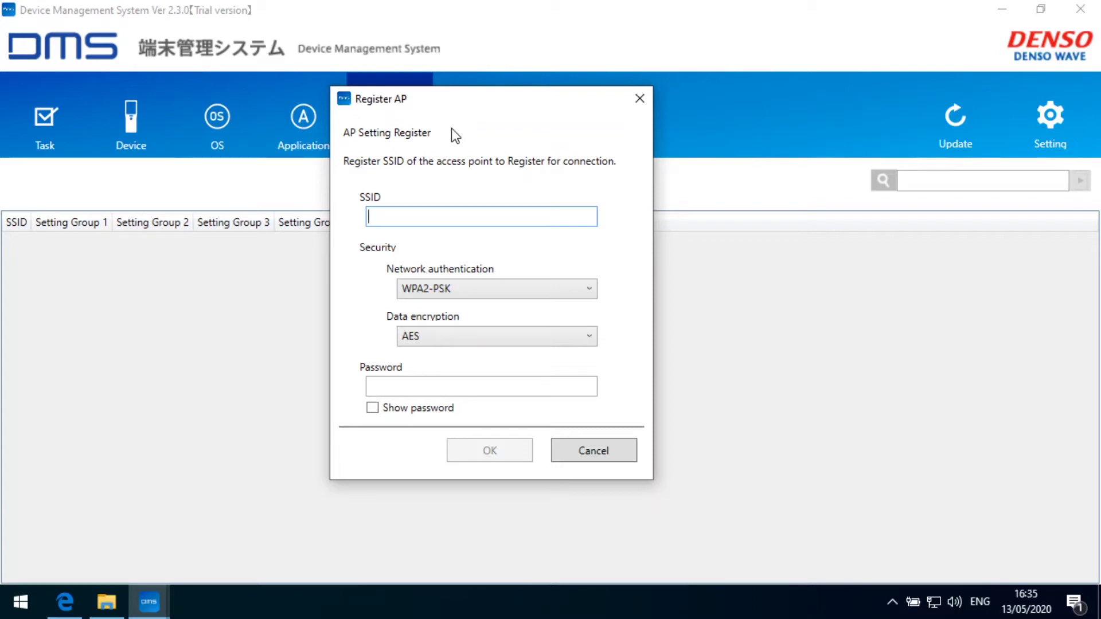
pyautogui.write('HausAmSee')
pyautogui.click(404, 386)
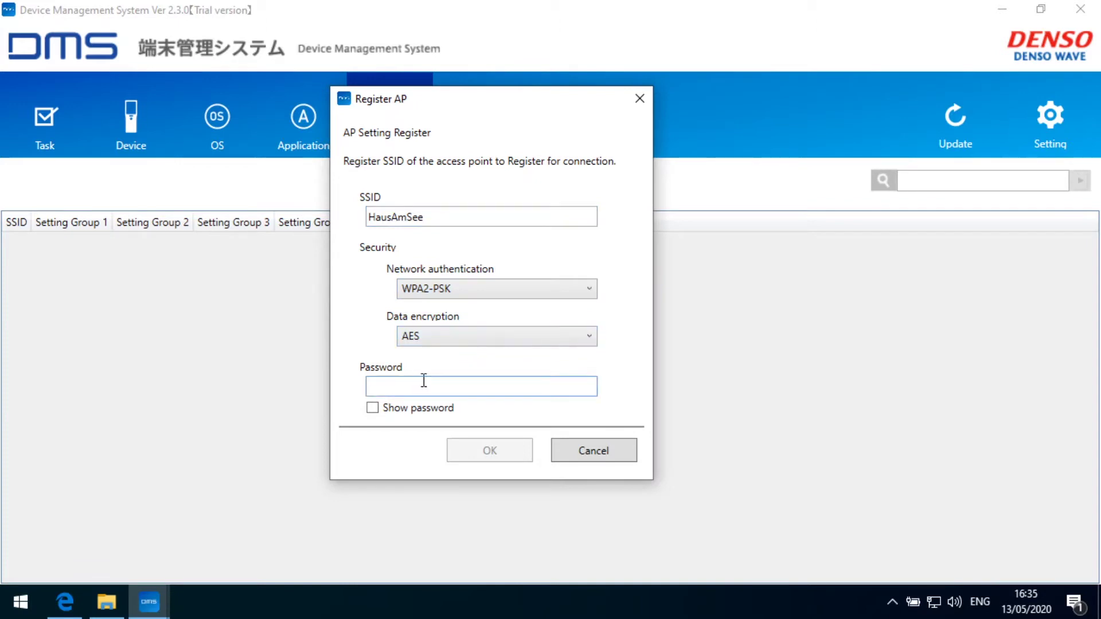
pyautogui.write('**********')
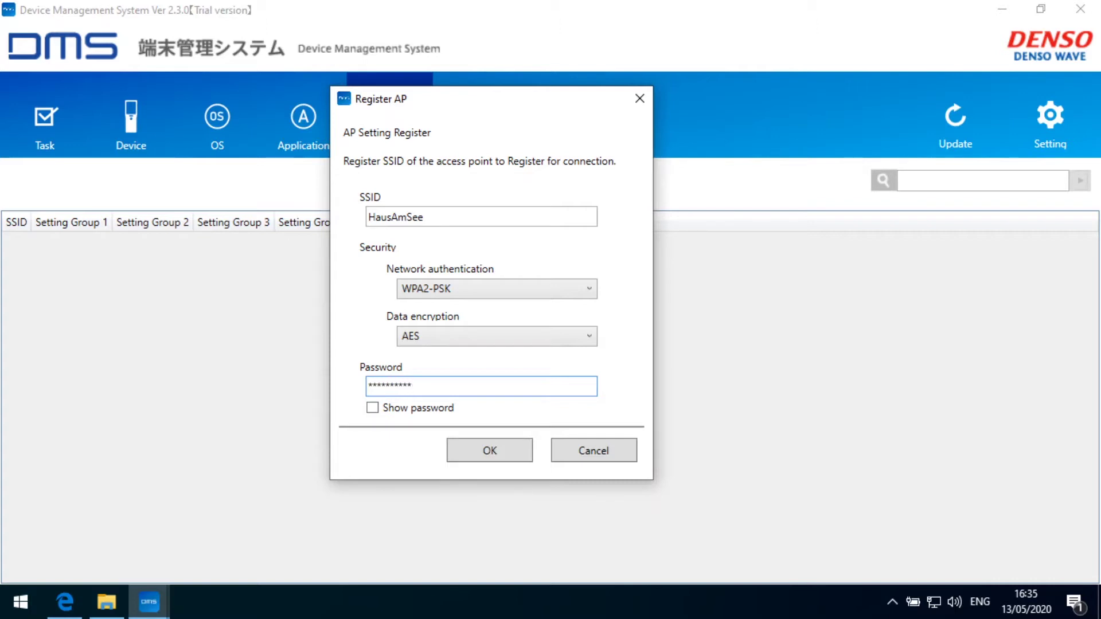
pyautogui.click(494, 453)
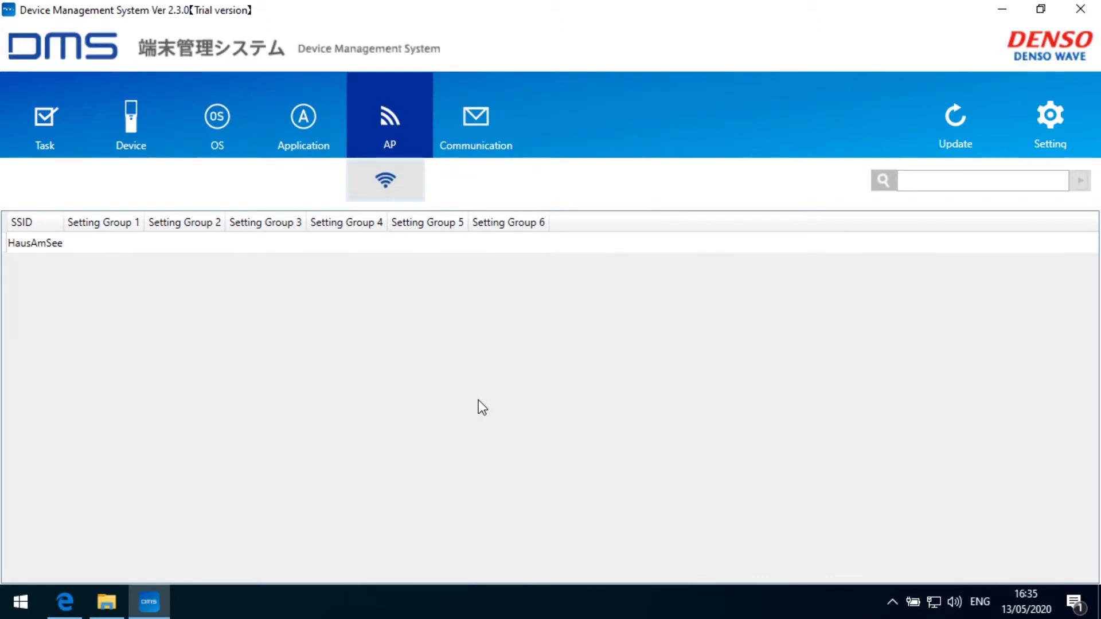
# Select the HausAmSee access point entry, then switch to the Device view
pyautogui.click(46, 243)
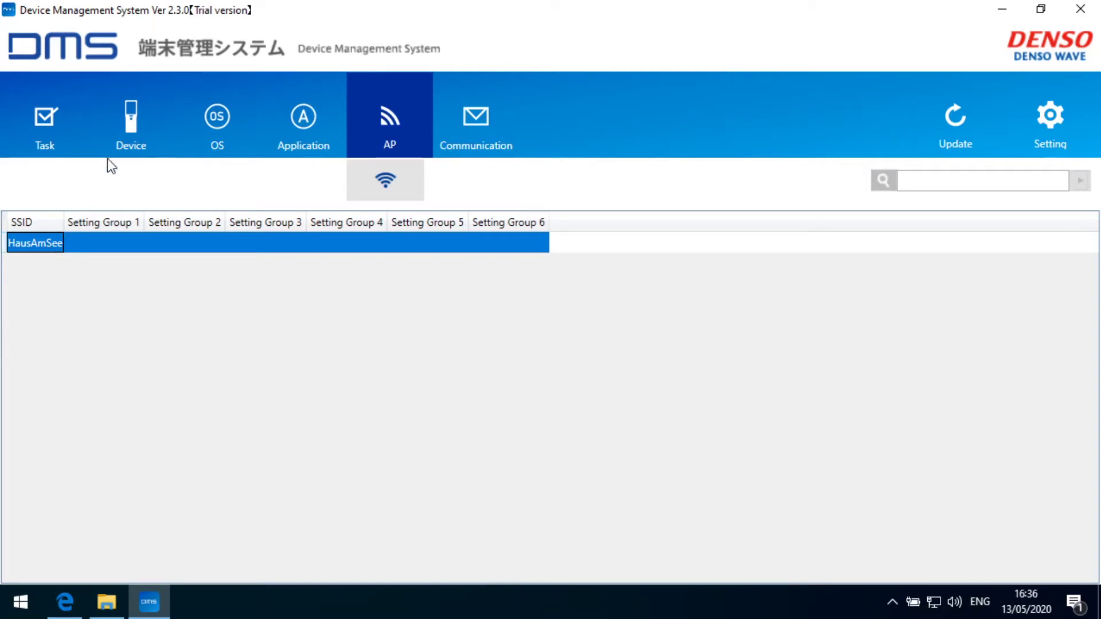
pyautogui.click(124, 126)
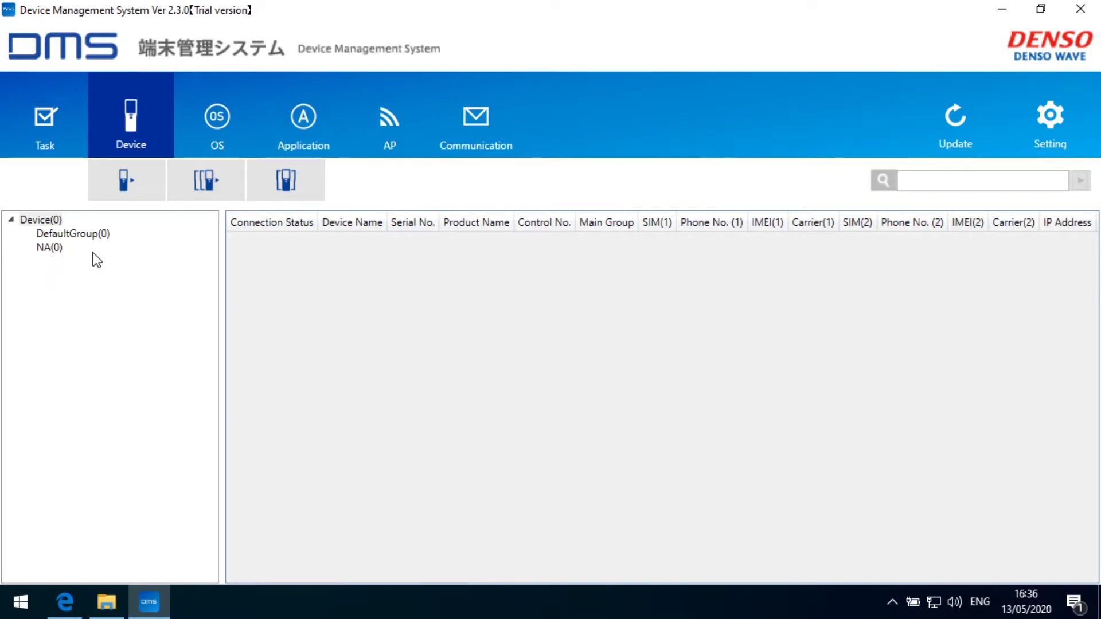
# Select DefaultGroup and bring up the Create Group form for a new main group
pyautogui.click(78, 237)
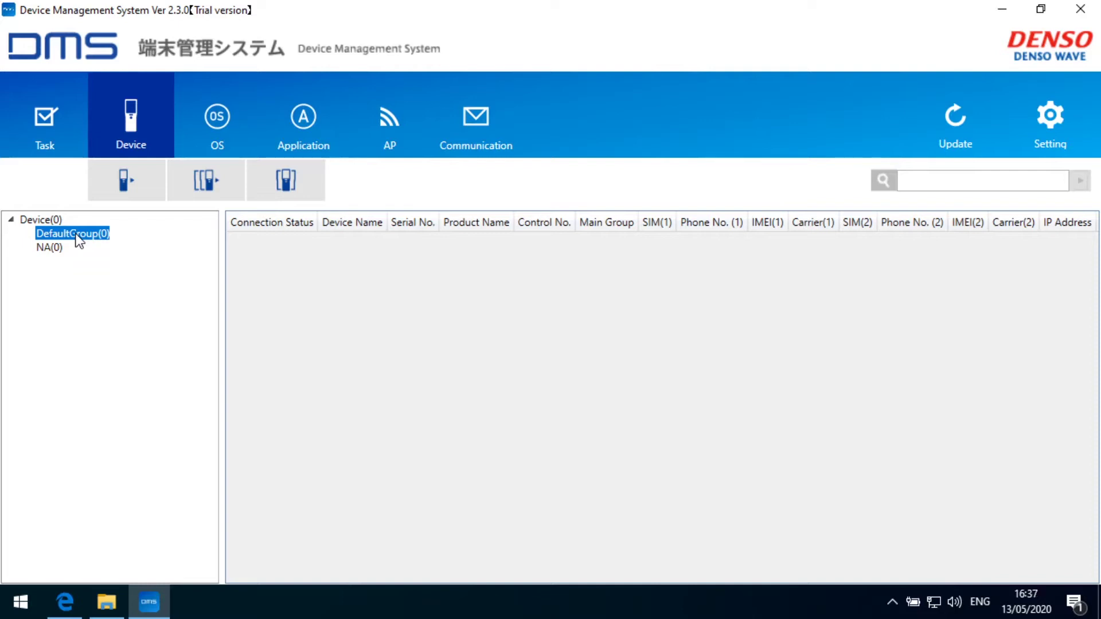
pyautogui.click(289, 181)
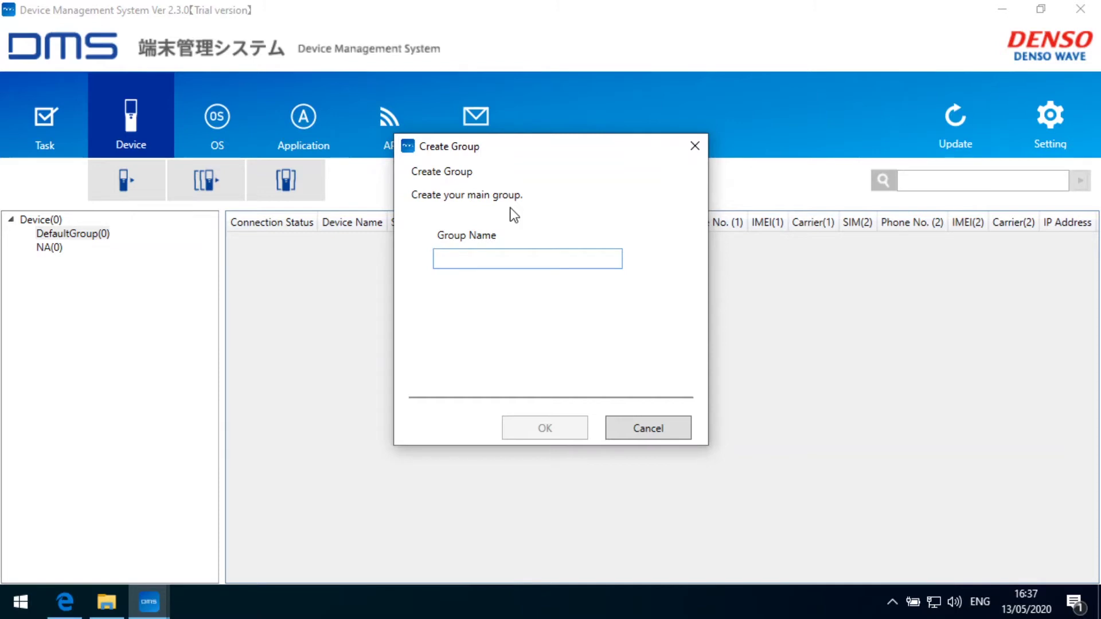
# Name the new group 'HausAmSee' and continue to the Battery Setting page
pyautogui.write('Haus')
pyautogui.write('AmSee')
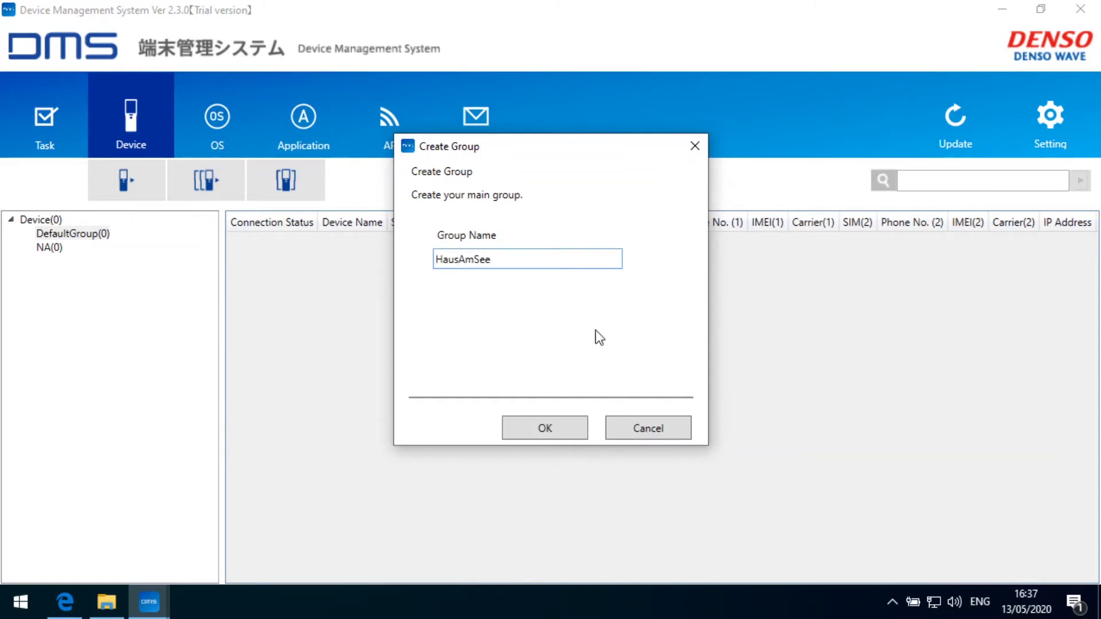
pyautogui.click(553, 426)
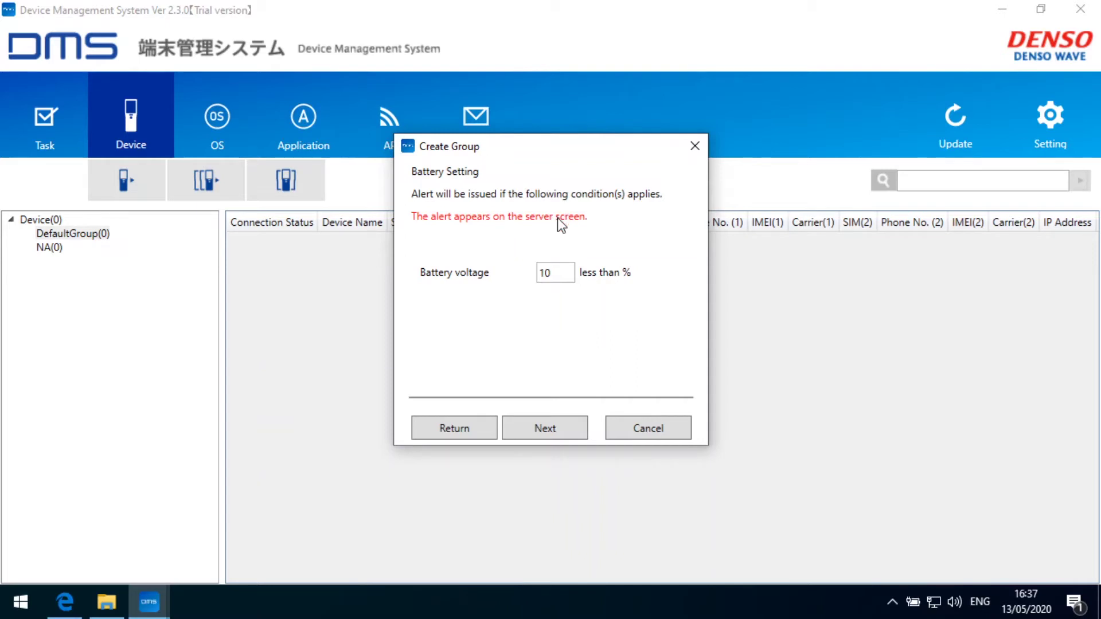
# Keep the 10% battery and memory alerts and set GPS latitude and longitude to 0
pyautogui.click(552, 428)
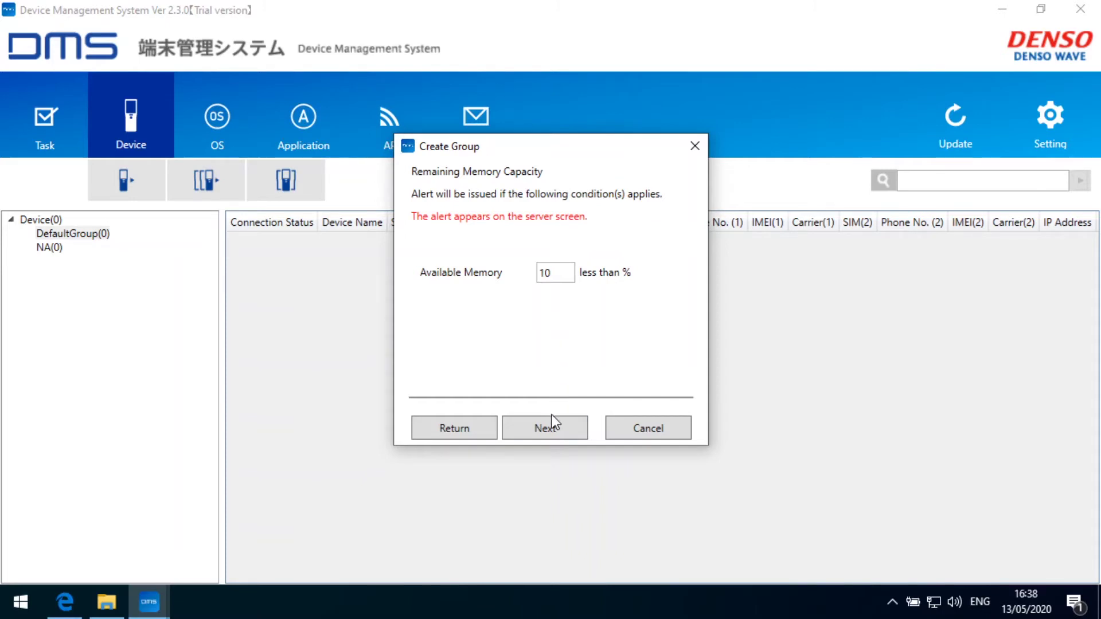
pyautogui.click(550, 429)
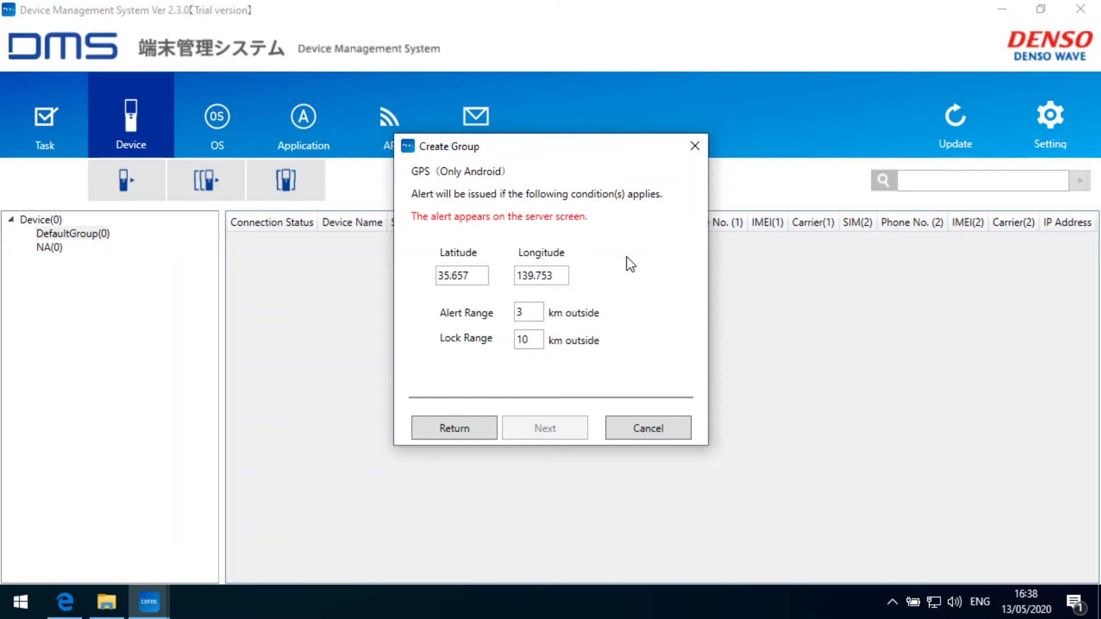
pyautogui.doubleClick(474, 276)
pyautogui.write('0')
pyautogui.moveTo(565, 276); pyautogui.dragTo(507, 274)
pyautogui.write('0')
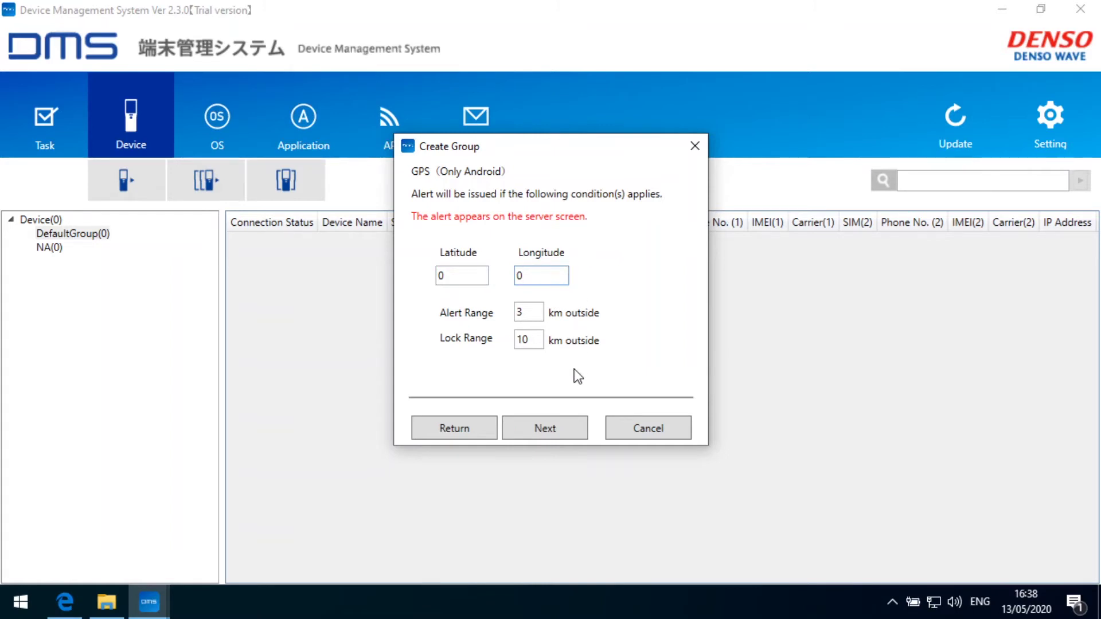
pyautogui.click(545, 430)
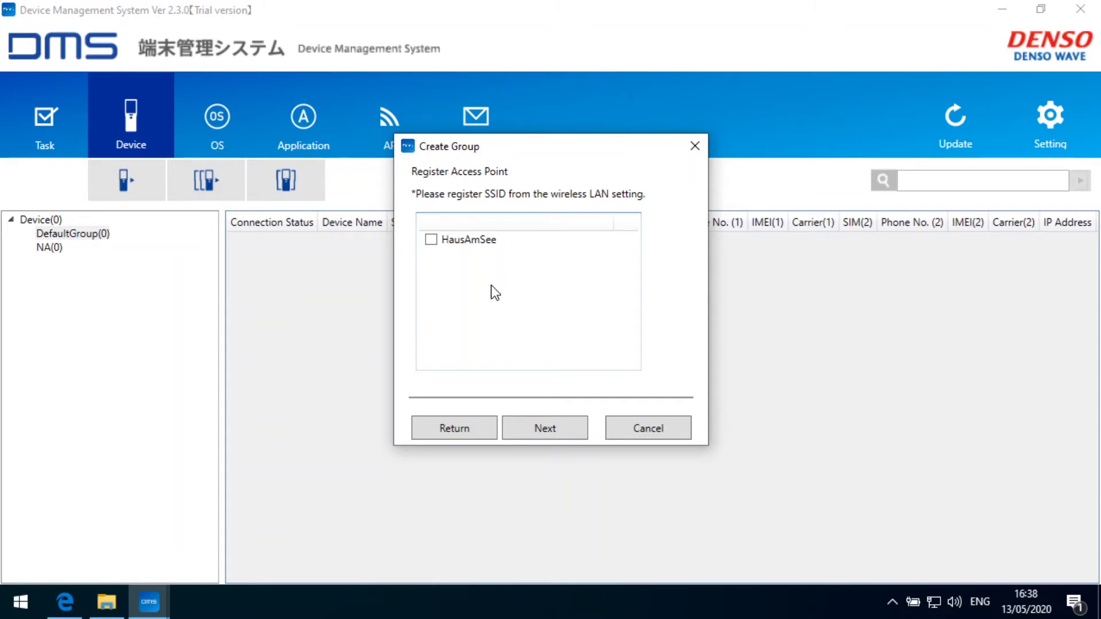
# Permit the HausAmSee access point for the group and move on to Service Limit permissions
pyautogui.click(431, 240)
pyautogui.click(549, 430)
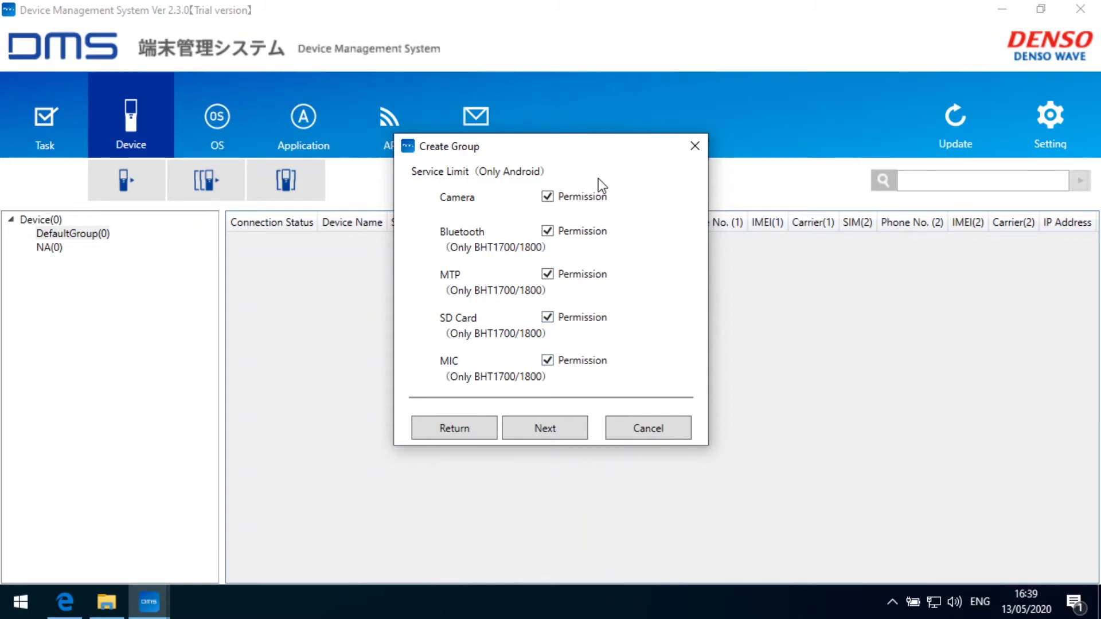
# Review the settings summary, confirm the HausAmSee group, and select it in the tree
pyautogui.click(554, 428)
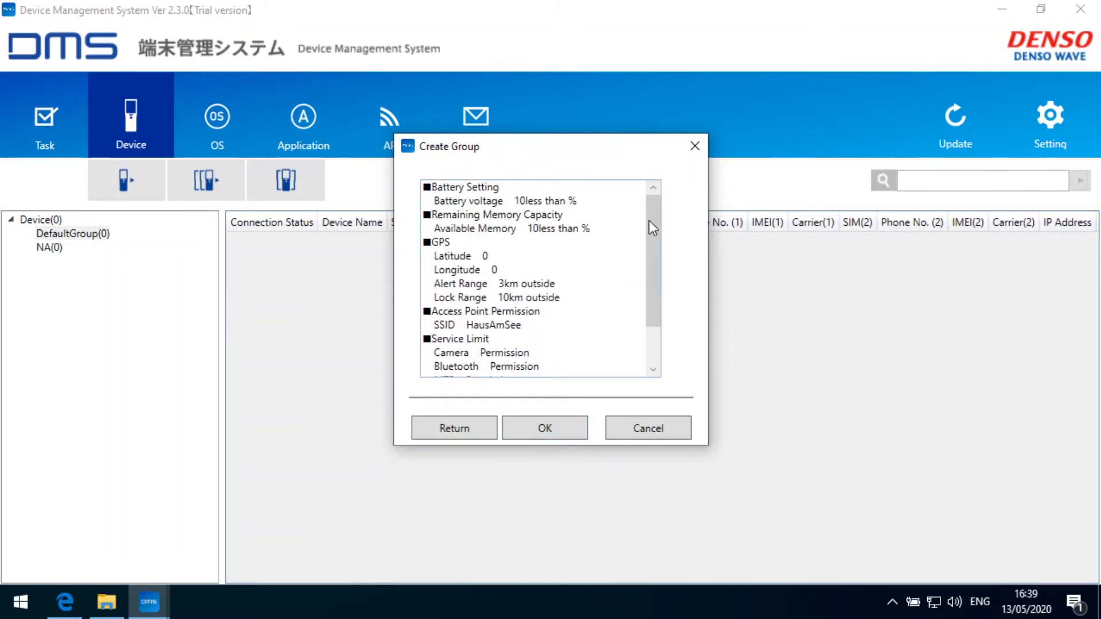
pyautogui.moveTo(657, 221); pyautogui.dragTo(660, 299)
pyautogui.moveTo(648, 255); pyautogui.dragTo(648, 194)
pyautogui.click(548, 432)
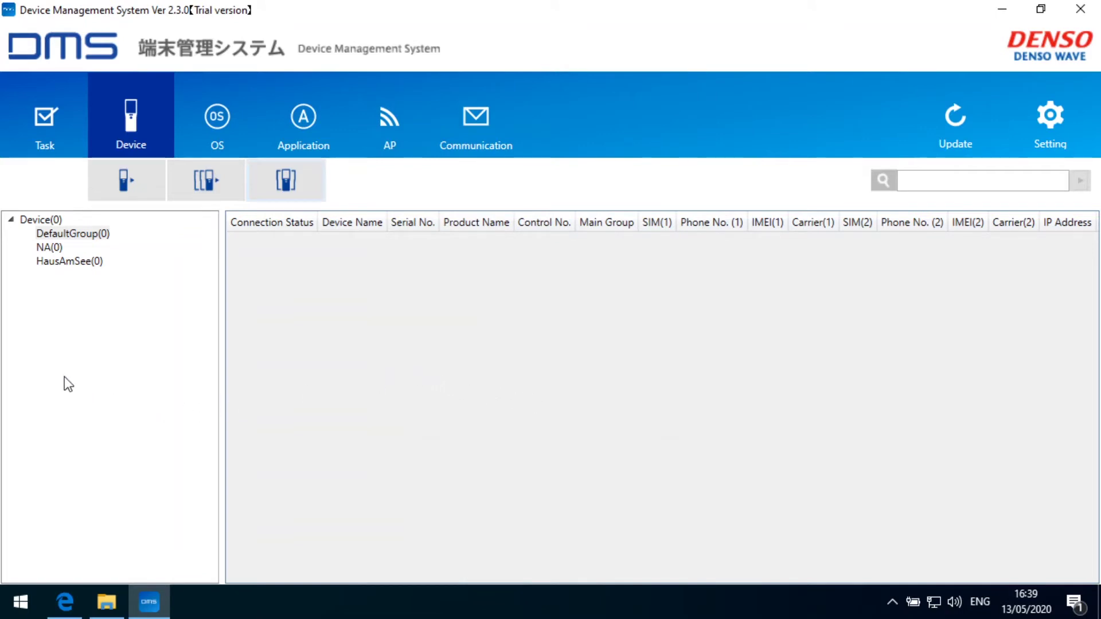
pyautogui.click(58, 263)
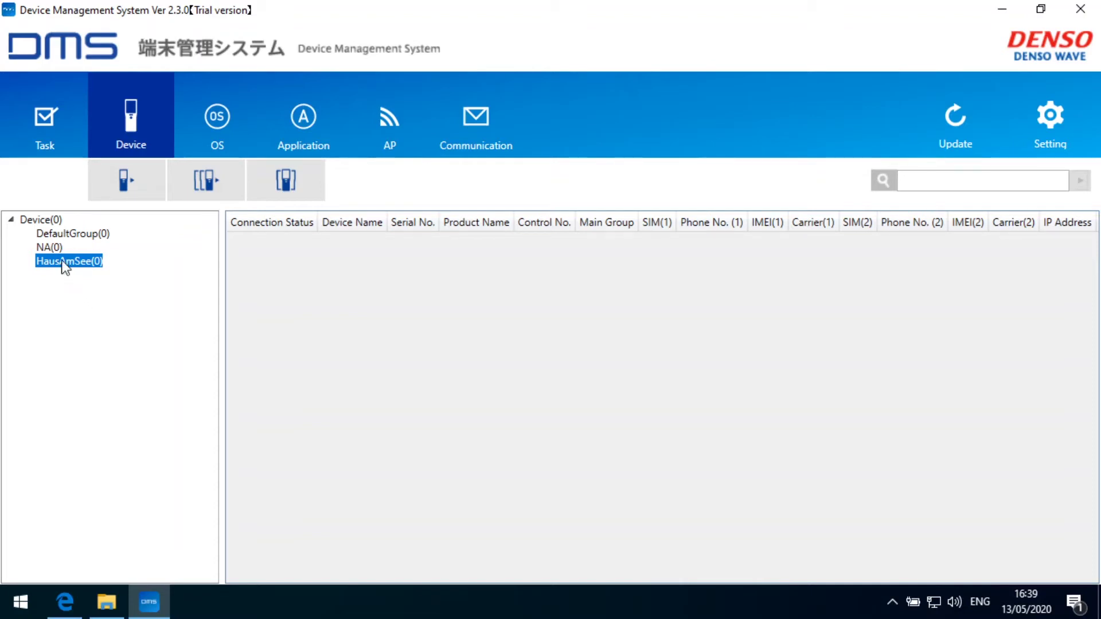
pyautogui.click(73, 235)
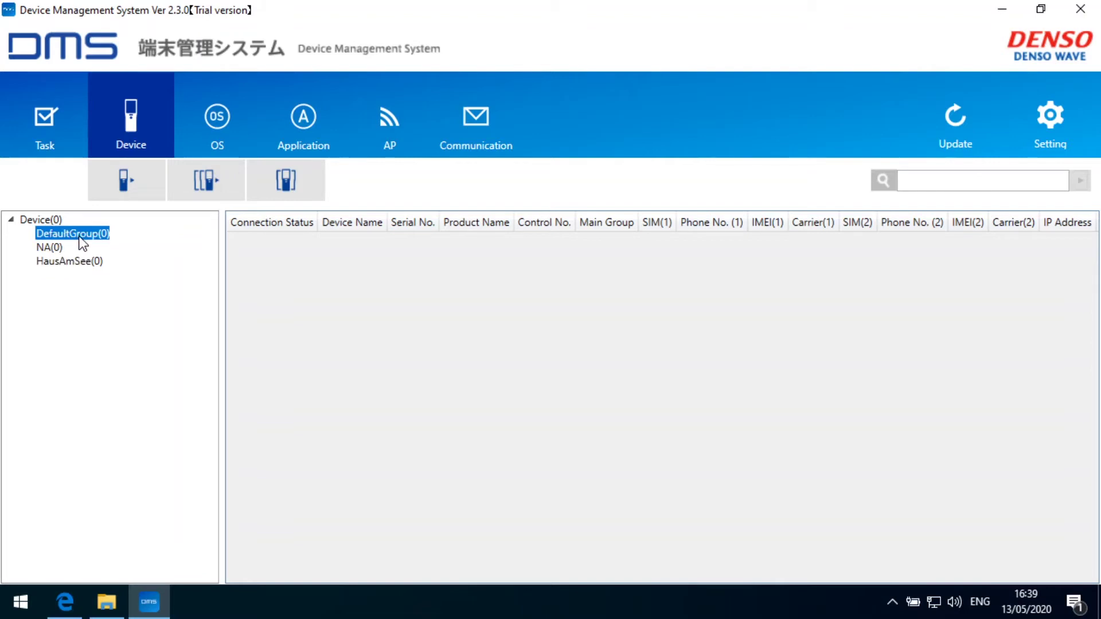
pyautogui.rightClick(80, 235)
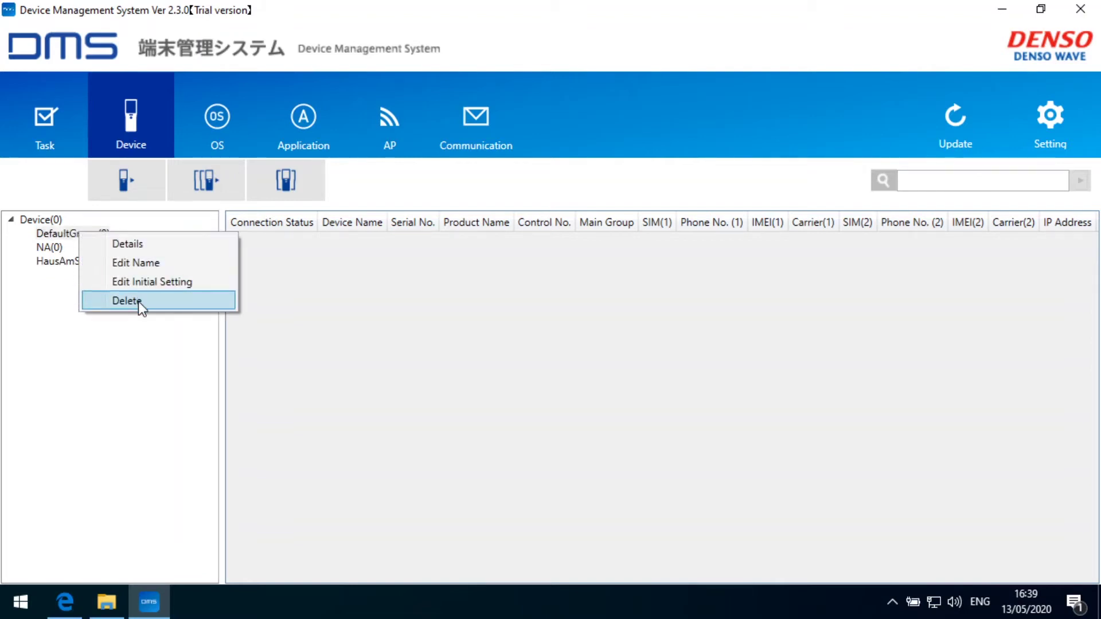
pyautogui.click(139, 301)
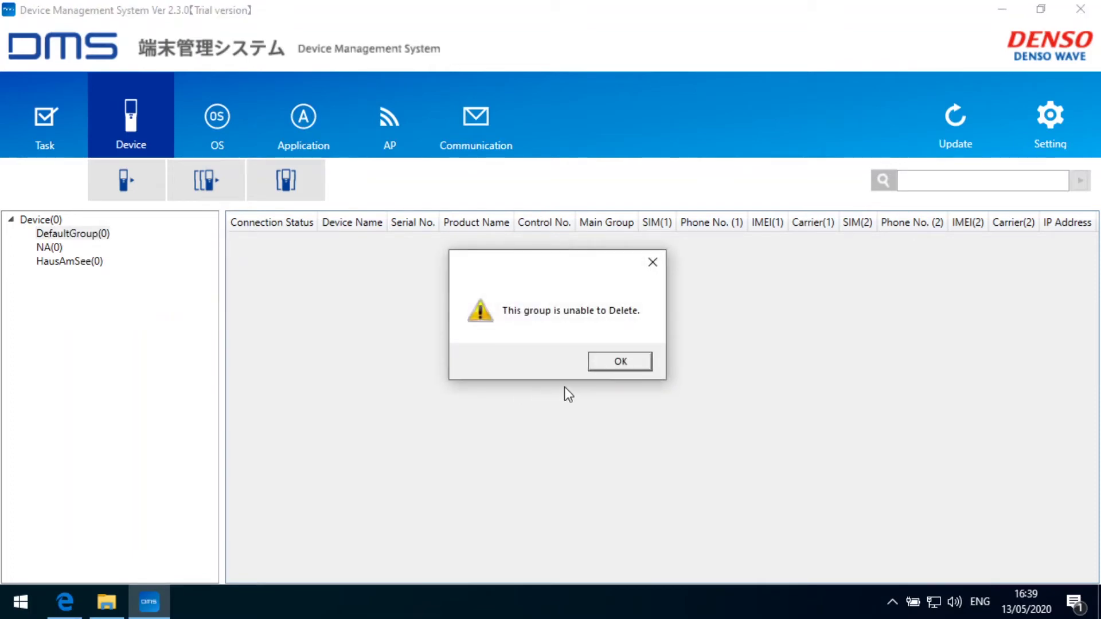
pyautogui.click(619, 362)
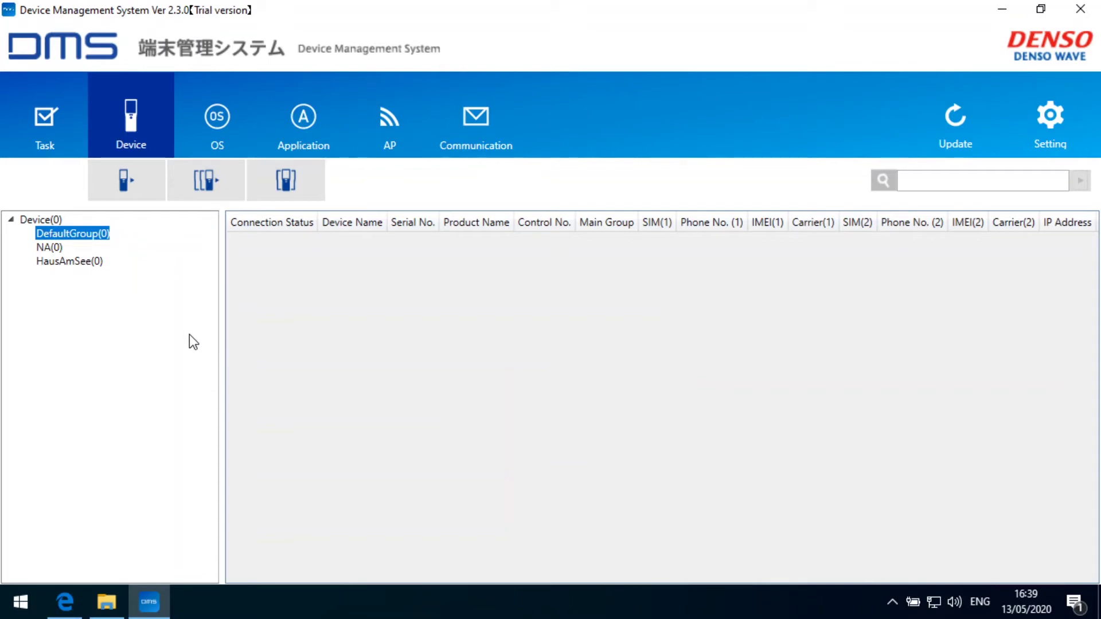
pyautogui.rightClick(72, 238)
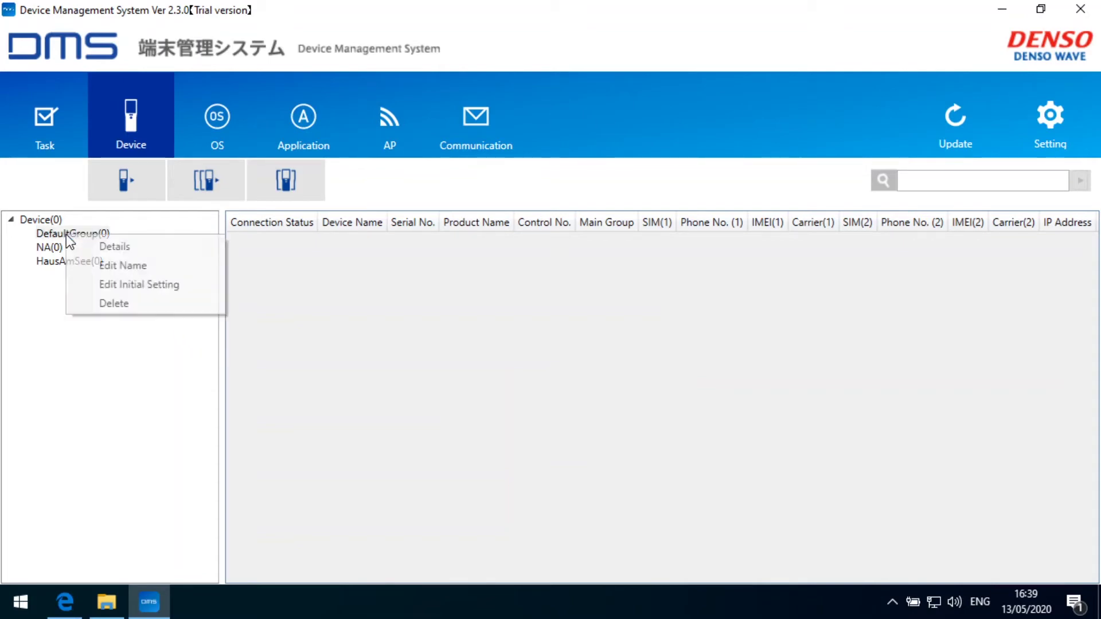
pyautogui.click(120, 303)
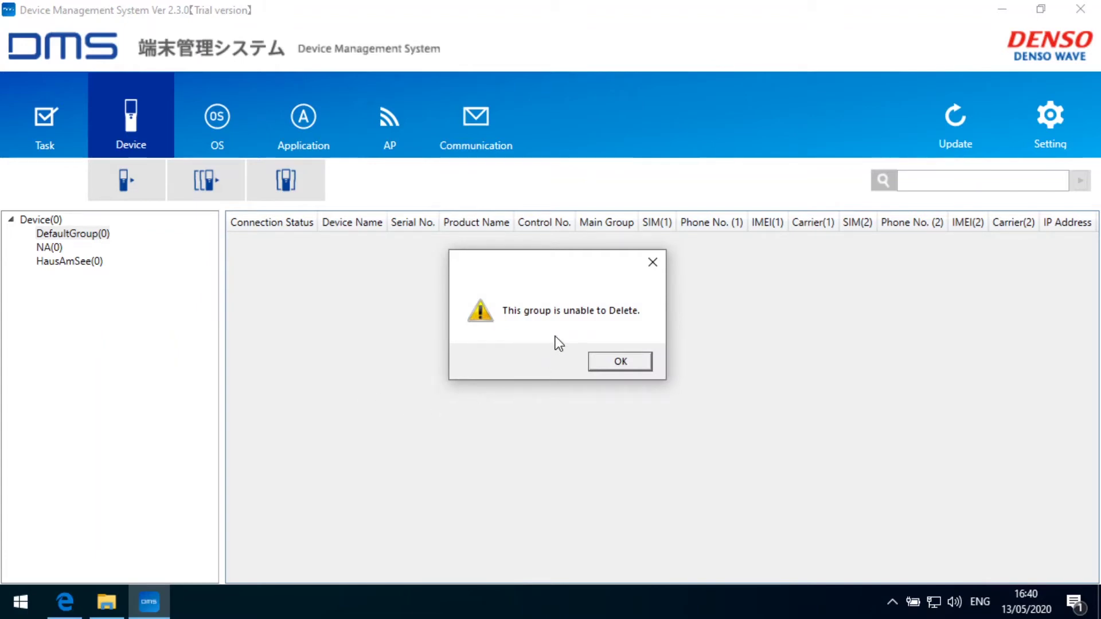
pyautogui.click(617, 367)
# Delete the HausAmSee group from the device tree and confirm the deletion
pyautogui.click(69, 263)
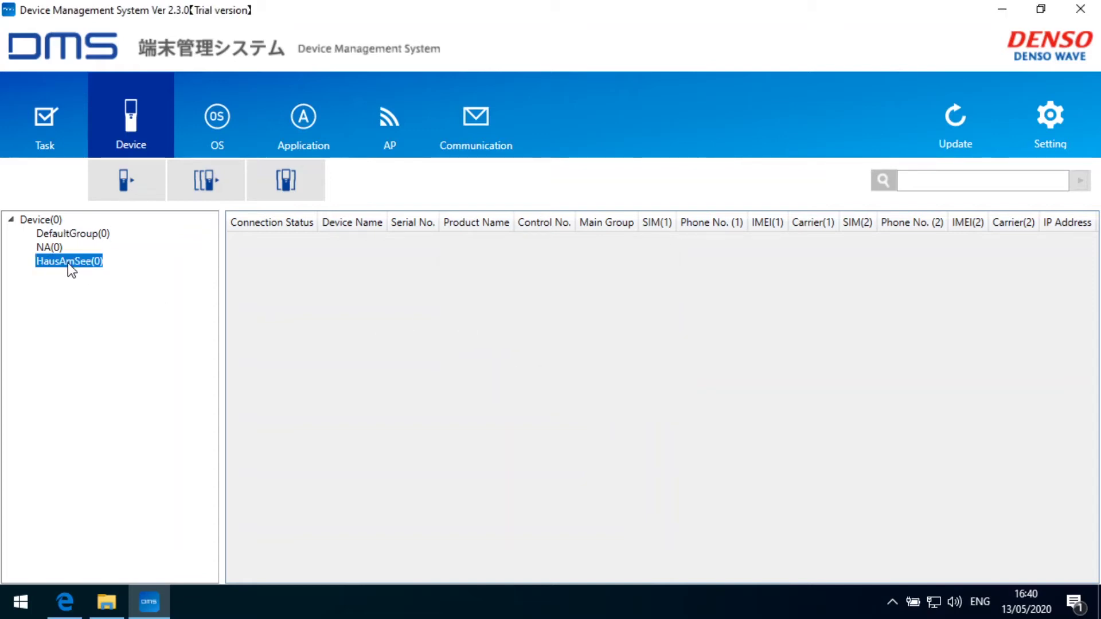
pyautogui.rightClick(68, 262)
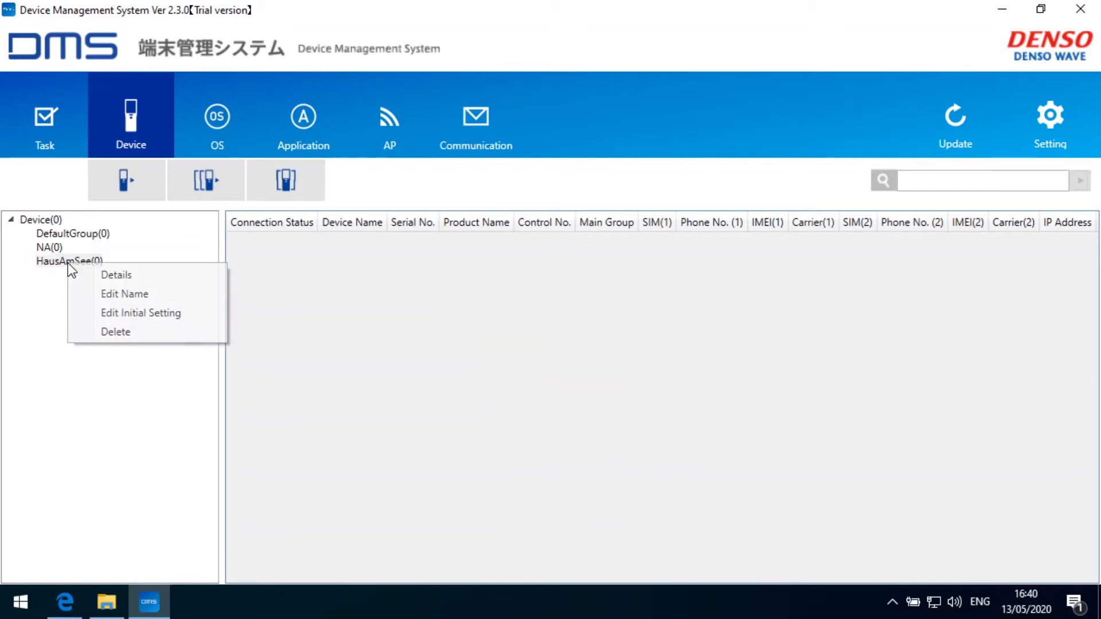
pyautogui.click(125, 331)
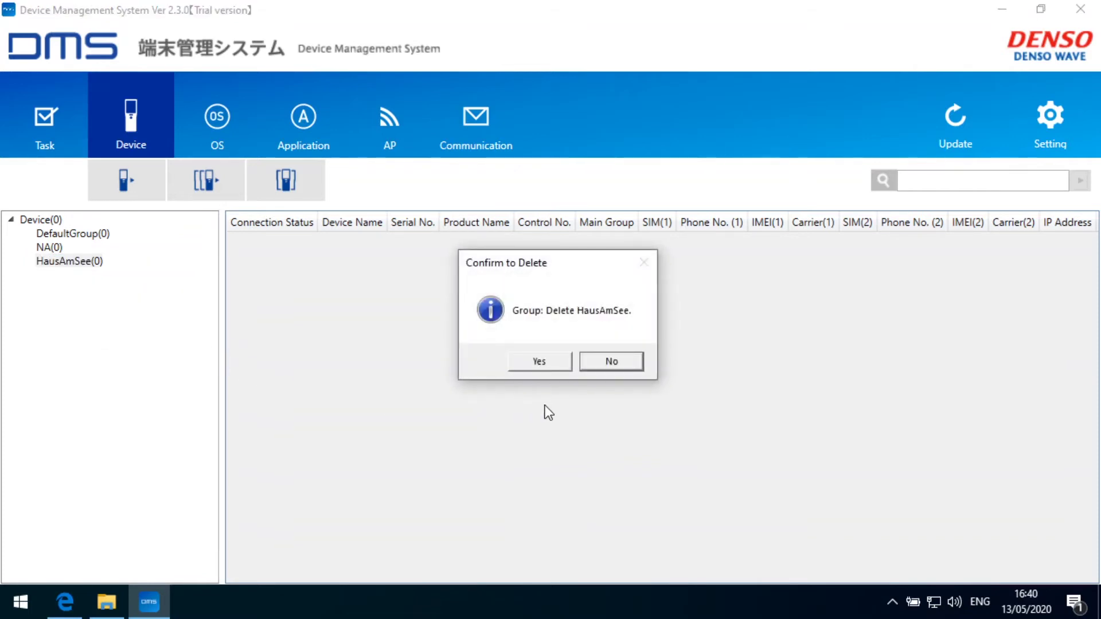
pyautogui.click(543, 362)
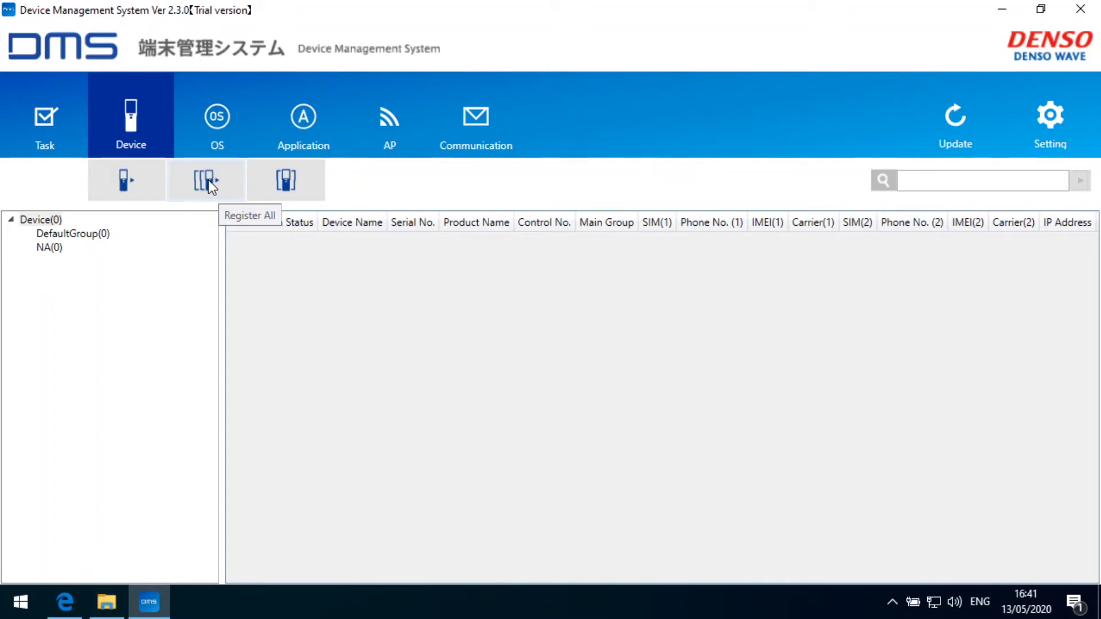
# Begin individual registration of BHT-SYS-S-0001, accepting its default device name
pyautogui.click(125, 183)
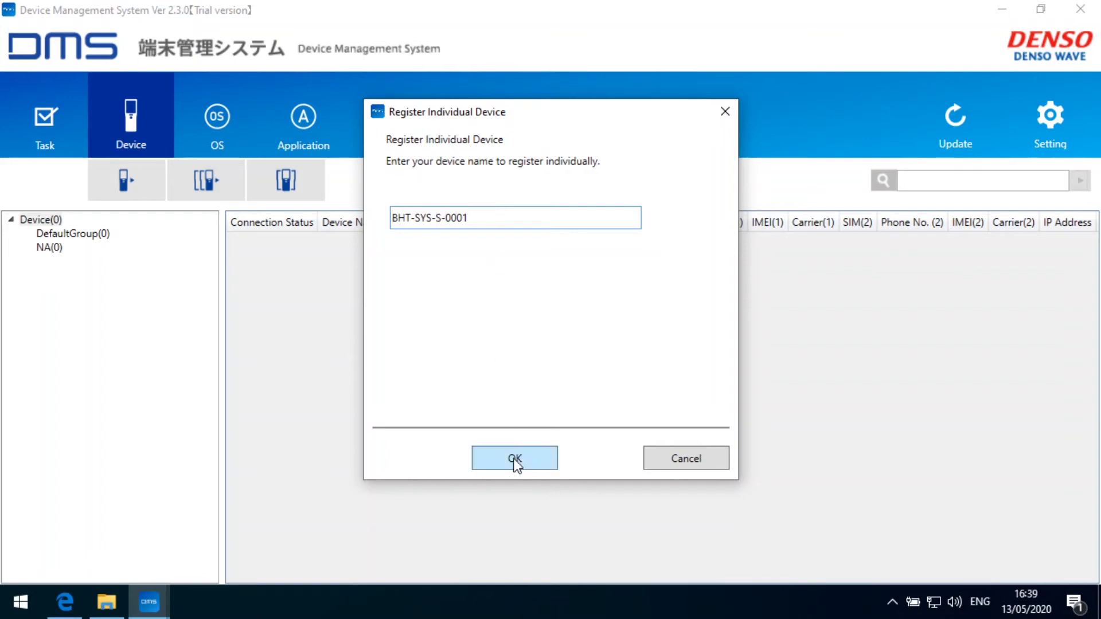
pyautogui.click(515, 459)
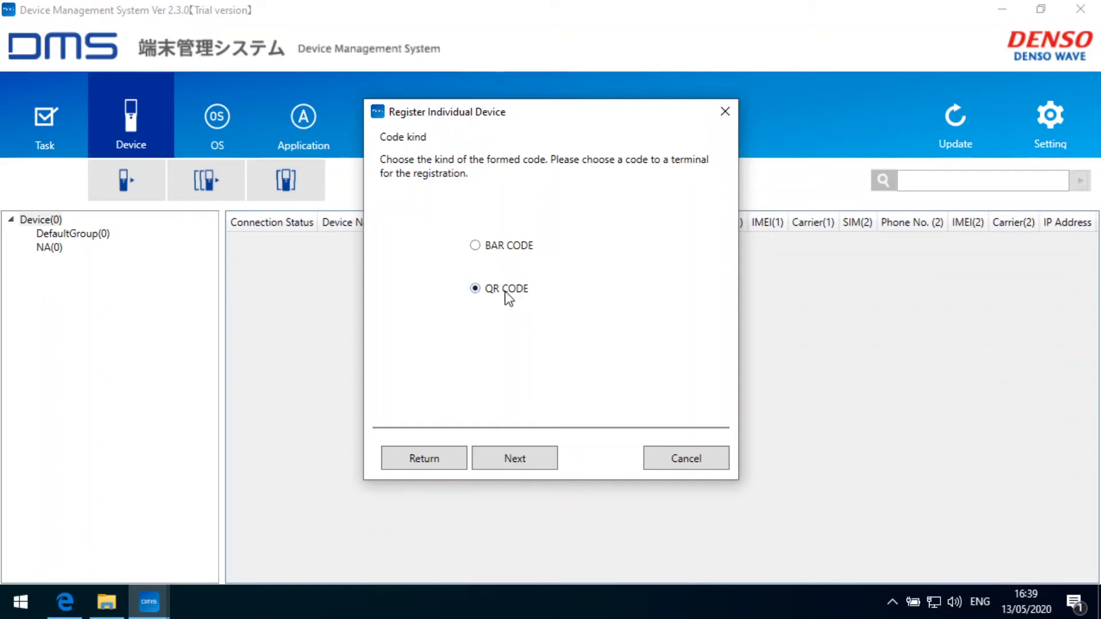
# Use QR CODE and keep HausAmSee with DHCP and no nameserver
pyautogui.click(516, 460)
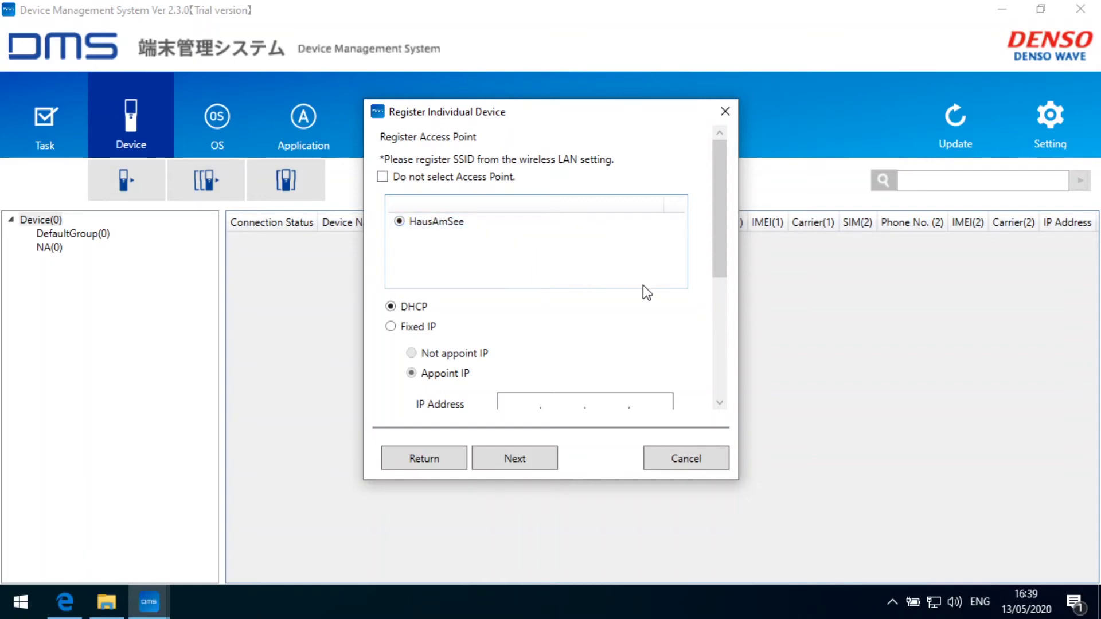
pyautogui.moveTo(714, 250); pyautogui.dragTo(725, 300)
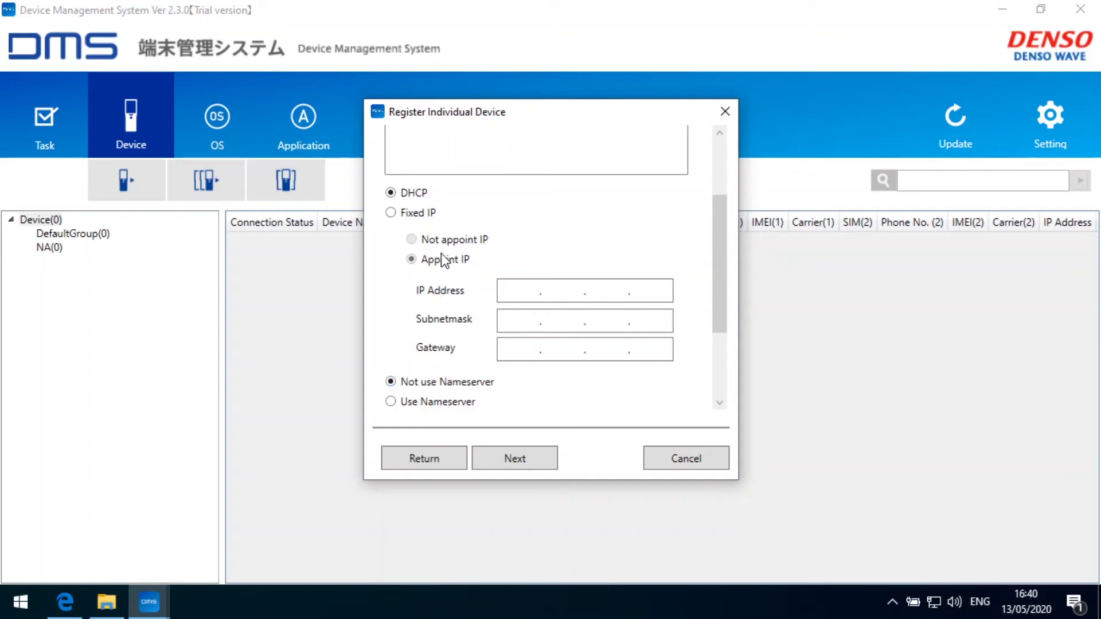
pyautogui.moveTo(726, 263); pyautogui.dragTo(718, 342)
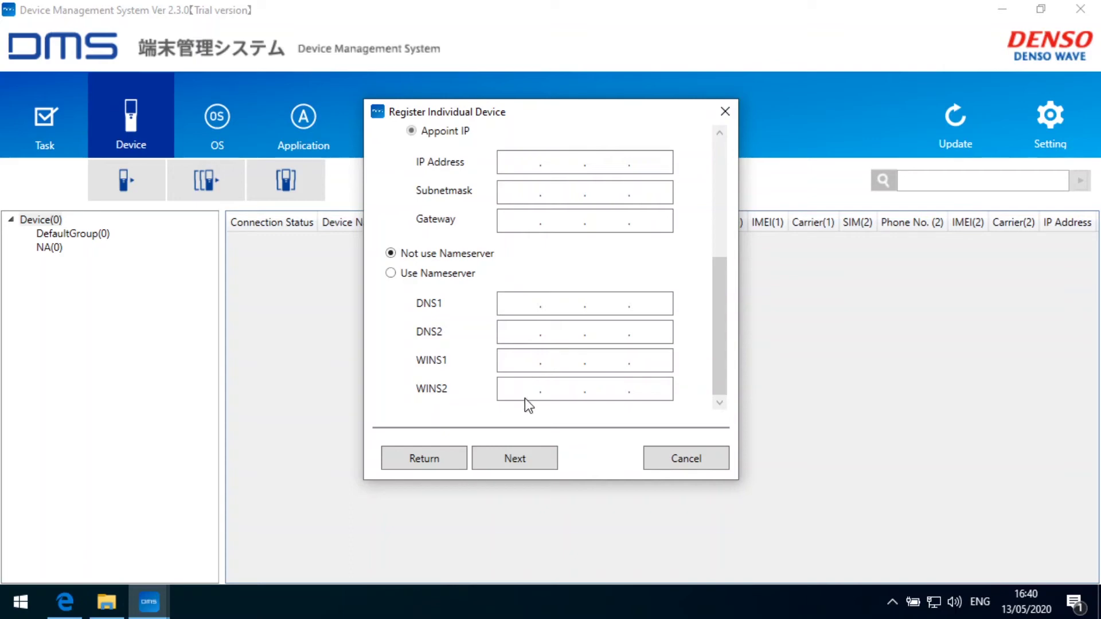
pyautogui.click(522, 457)
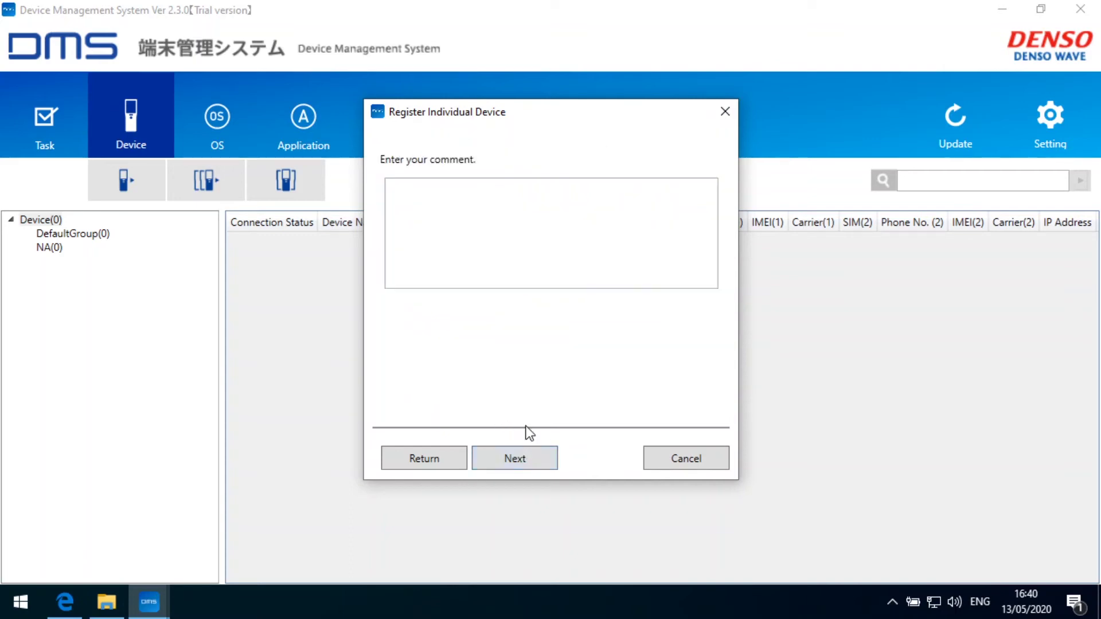
# Enter the comment 'Demo Device' and generate the registration QR code for BHT-SYS-S-0001
pyautogui.click(446, 200)
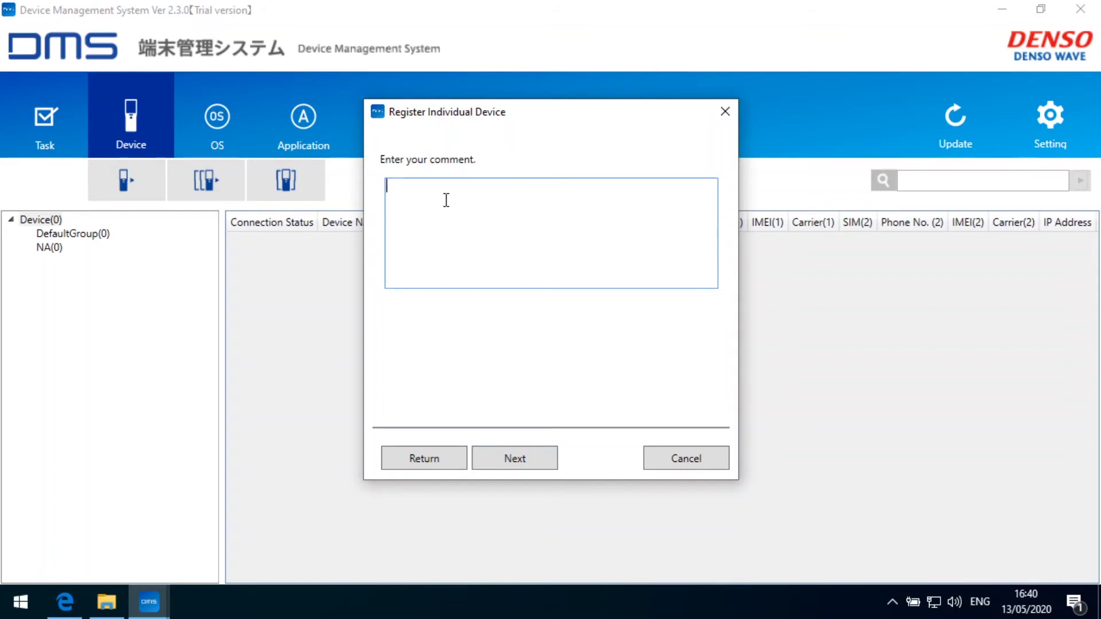
pyautogui.write('Demo Device')
pyautogui.click(523, 461)
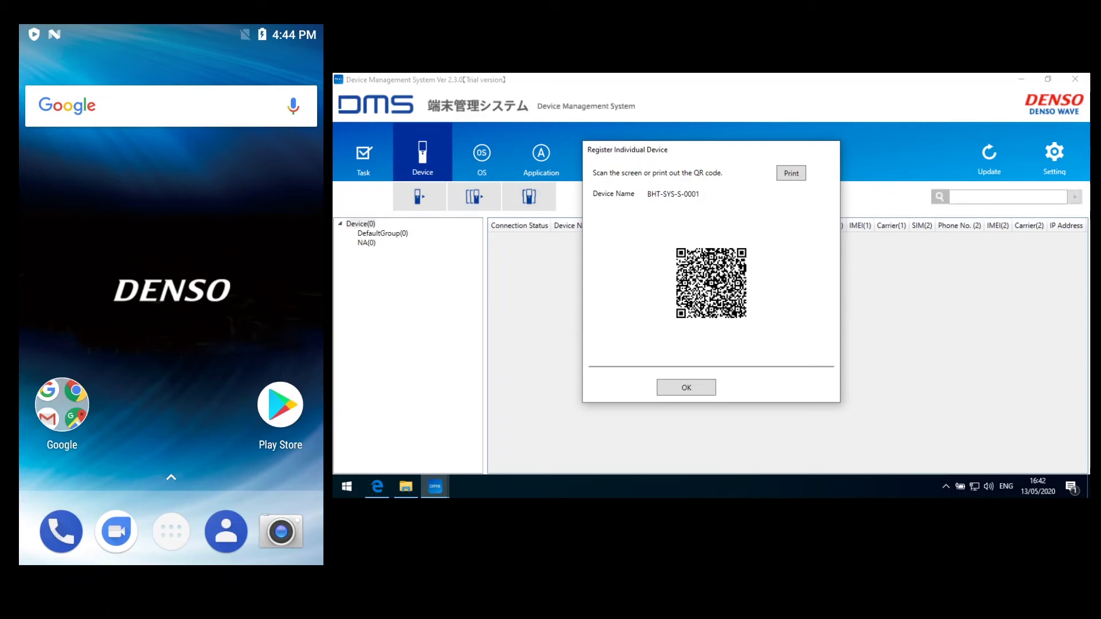
# Show all the handheld's apps and scroll down to the Device Manager app
pyautogui.click(170, 528)
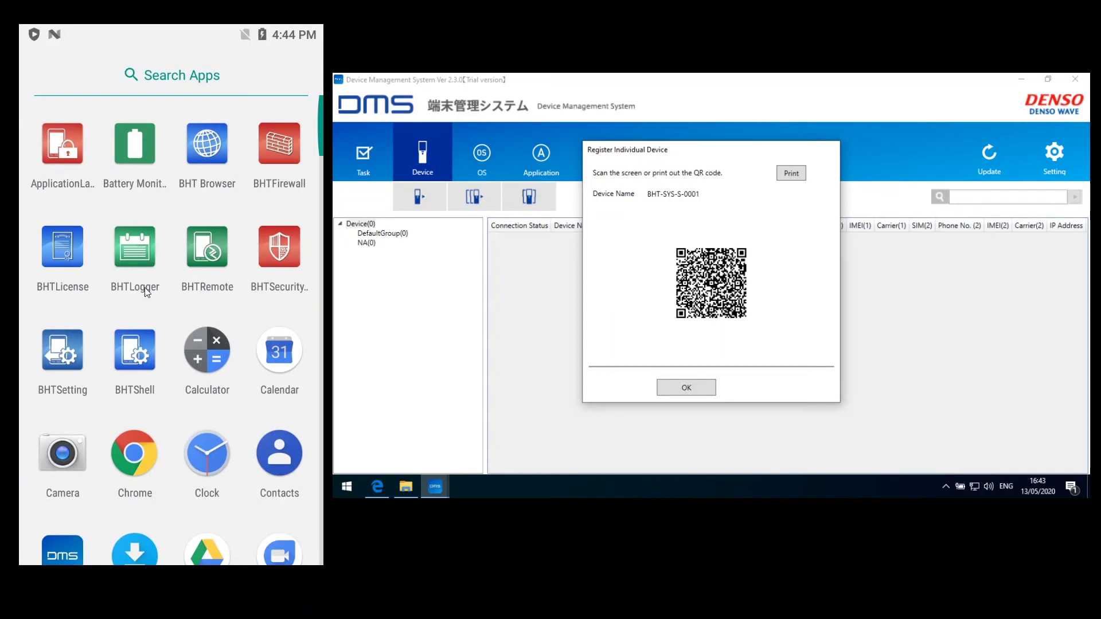
pyautogui.scroll(-3, 147, 292)
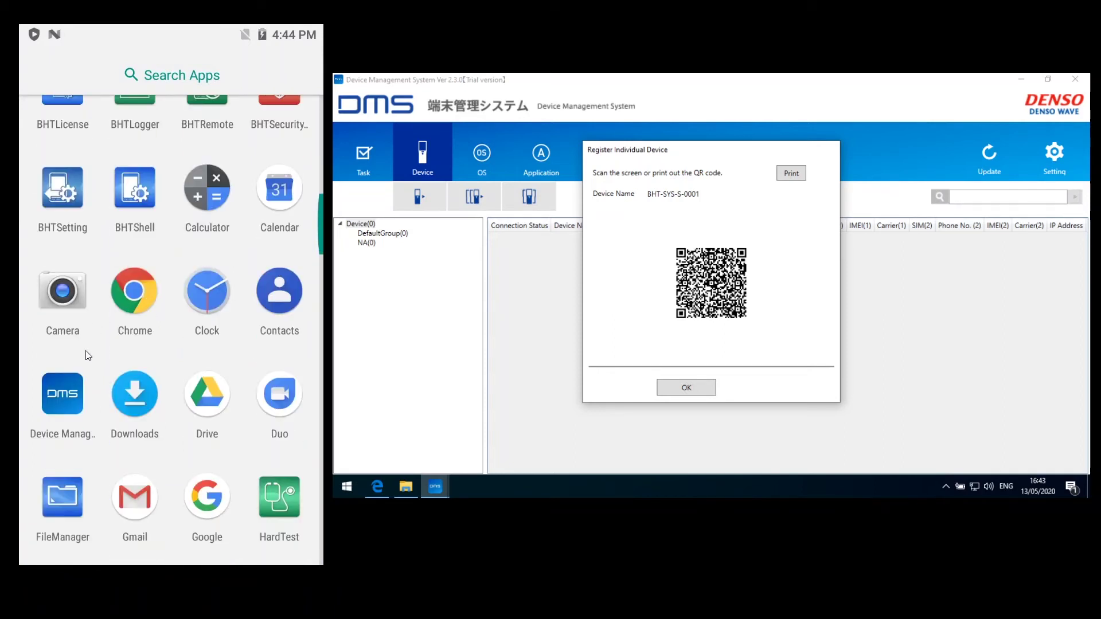
# Launch the Device Management System app, allow background running and acknowledge the unknown-supplier warning
pyautogui.click(67, 393)
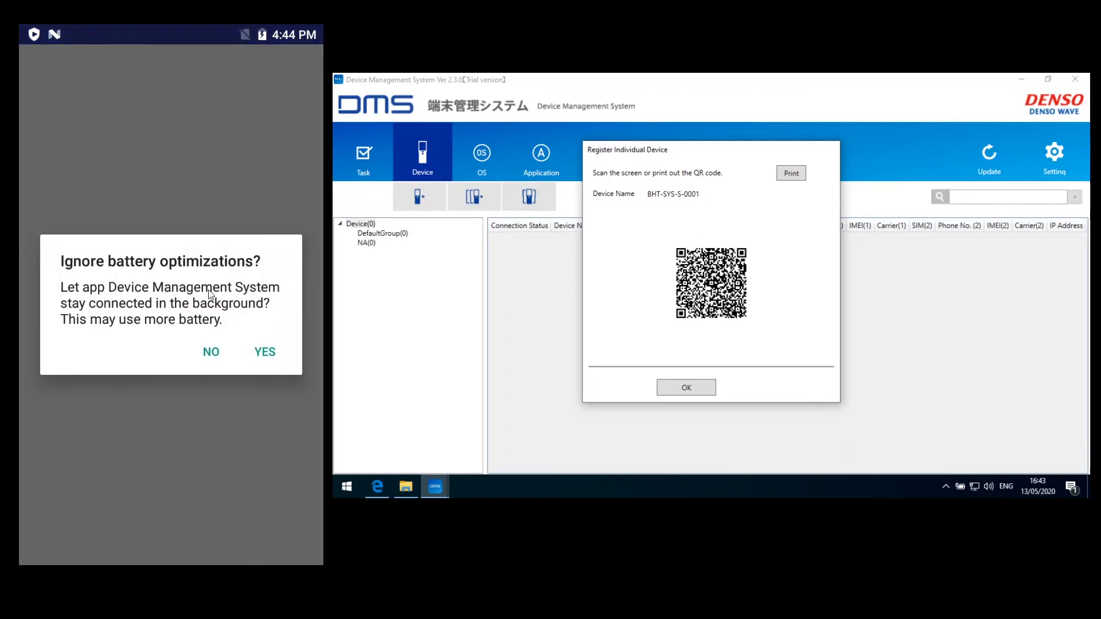
pyautogui.click(264, 354)
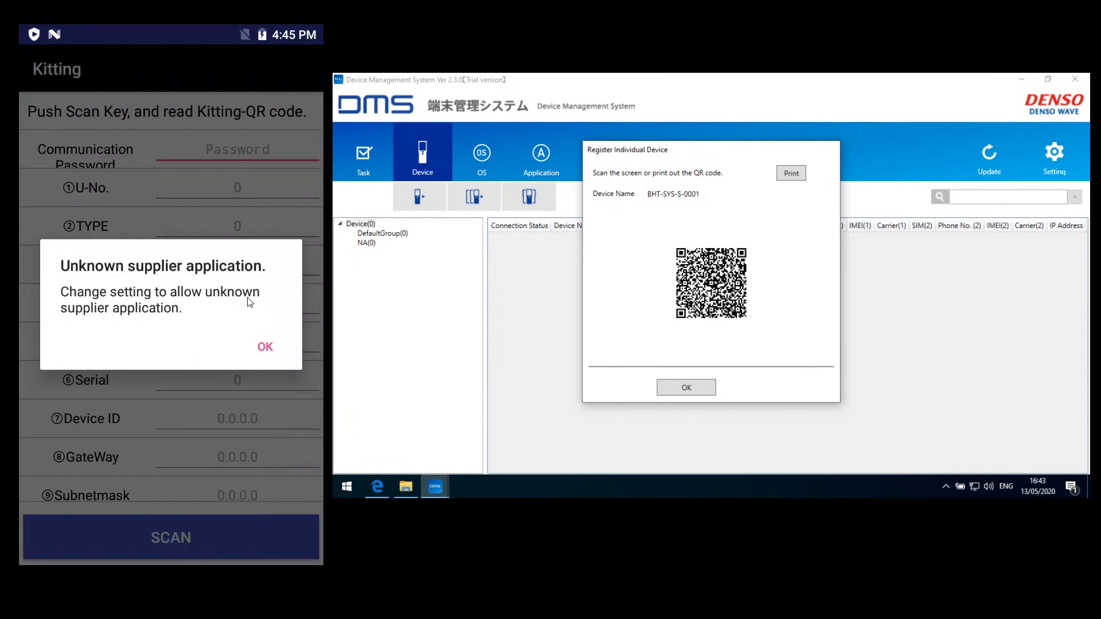
pyautogui.click(263, 347)
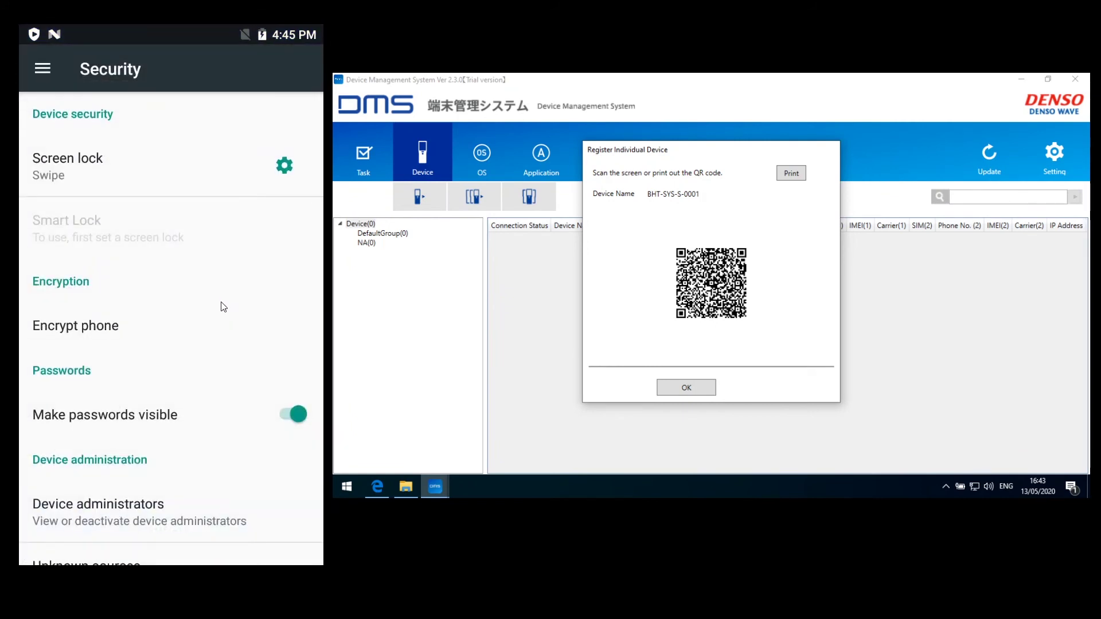
# Turn on Unknown sources in Security settings and accept the risk warning
pyautogui.scroll(-3, 222, 309)
pyautogui.scroll(-1, 222, 315)
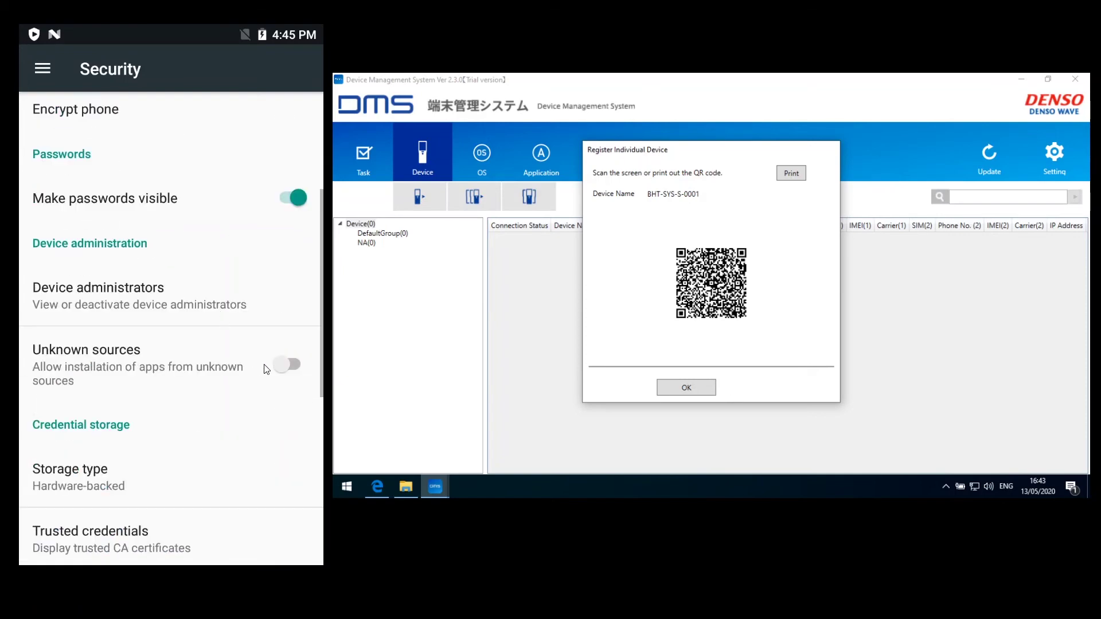
pyautogui.click(279, 373)
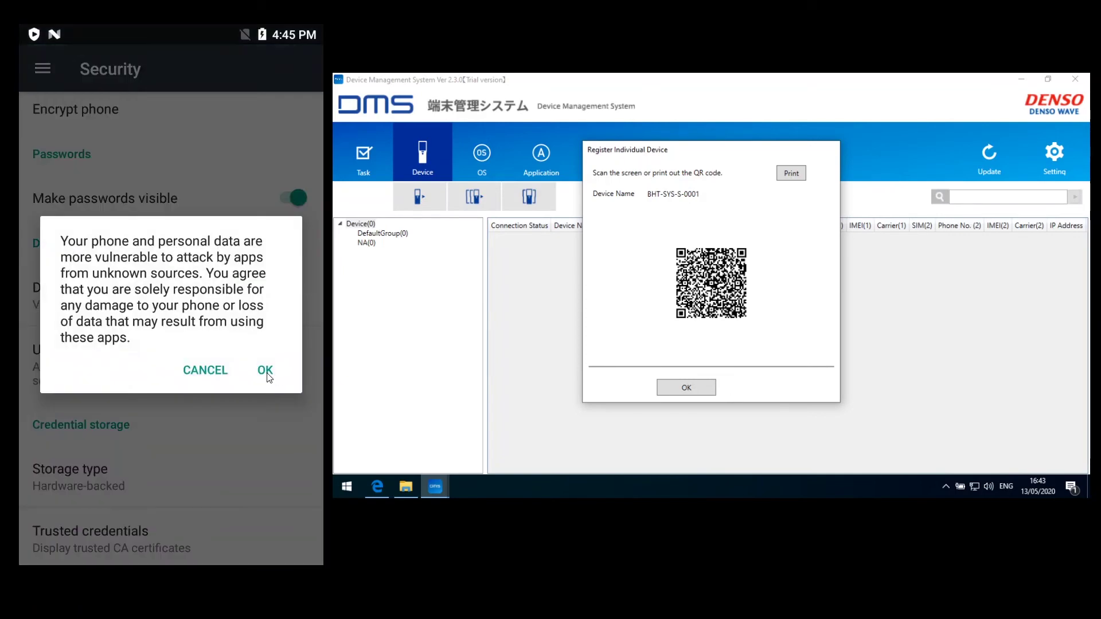
pyautogui.click(266, 371)
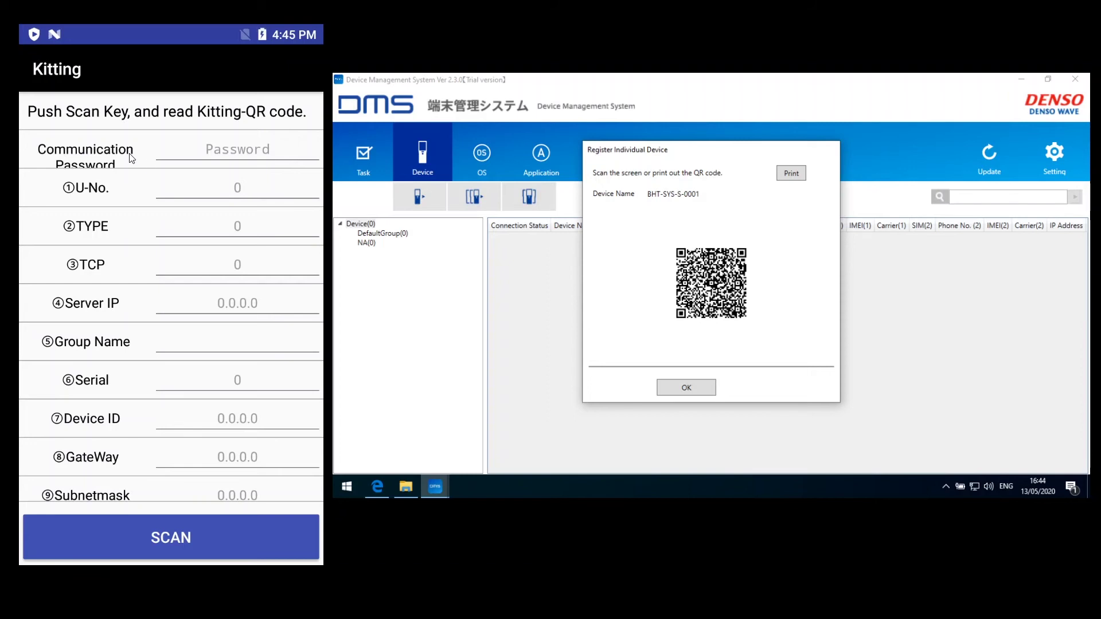
# Enter the communication password on the handheld, then start kitting with SCAN on the QR code
pyautogui.click(234, 150)
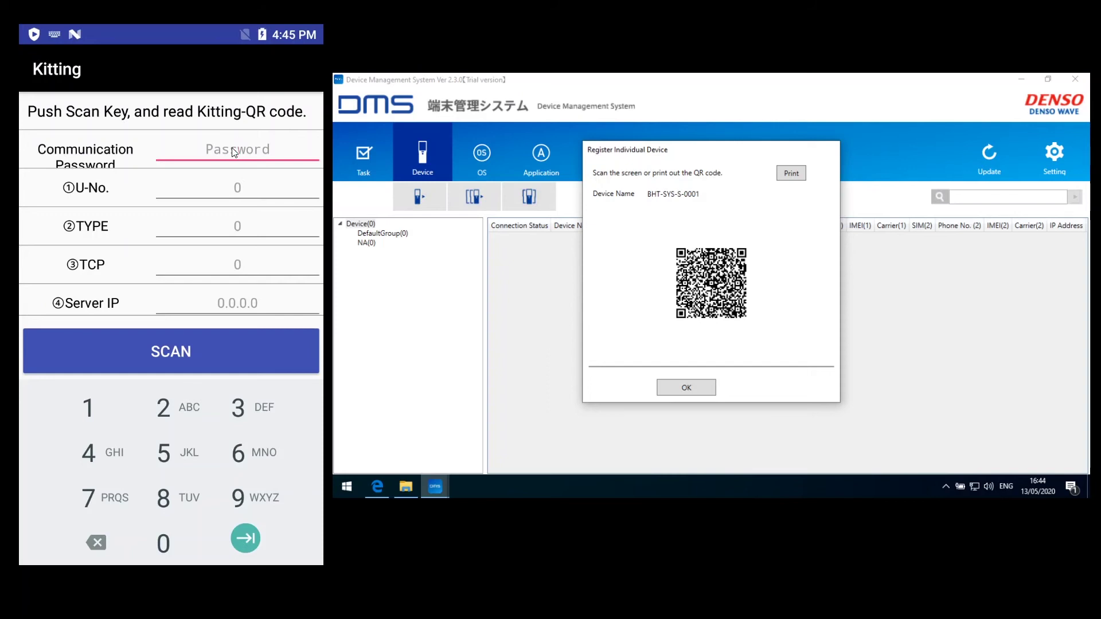
pyautogui.write('12345678')
pyautogui.click(240, 539)
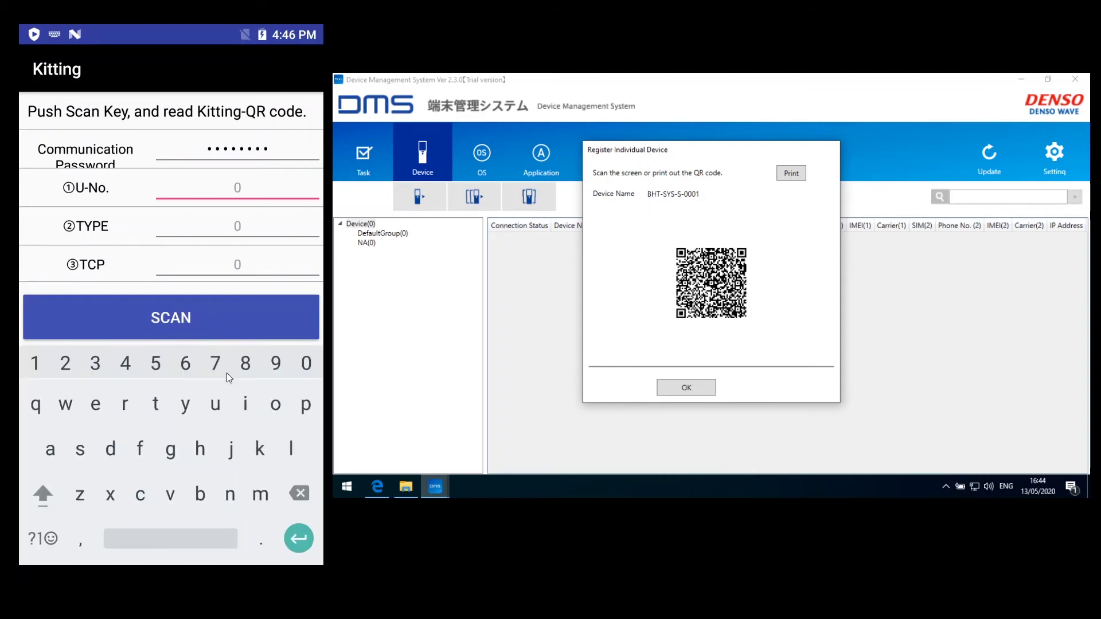
pyautogui.rightClick(225, 417)
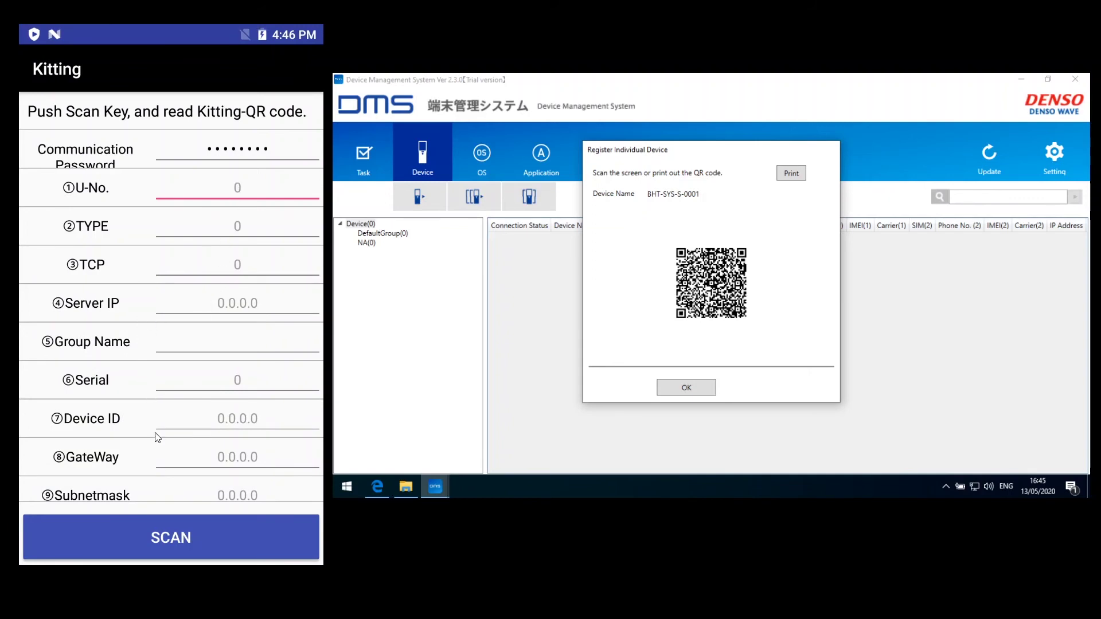
pyautogui.click(177, 537)
pyautogui.click(174, 537)
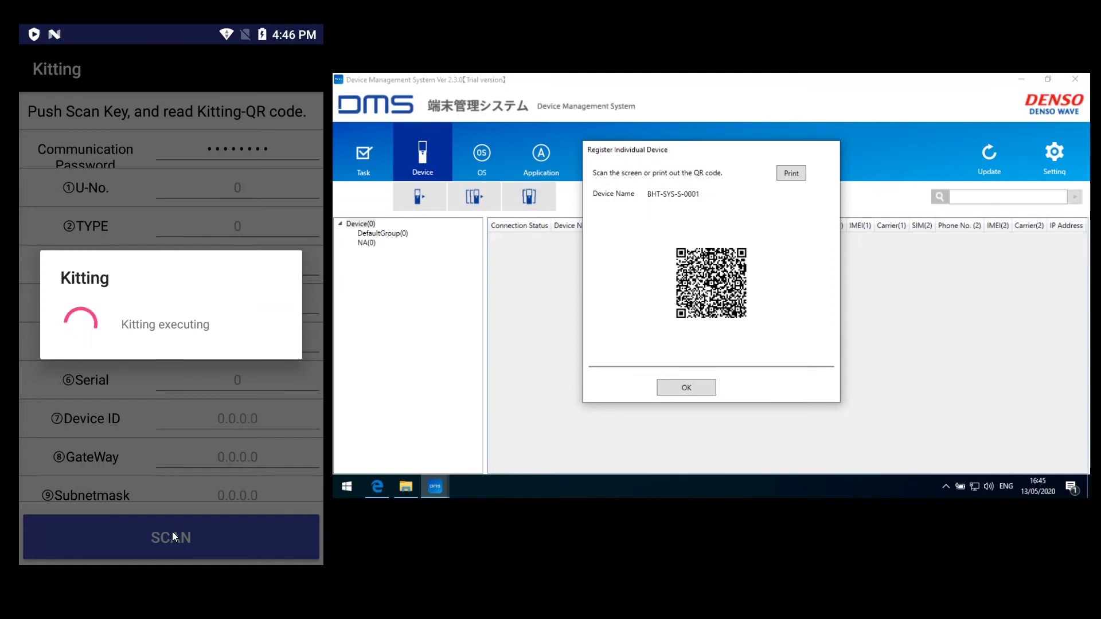
# After kitting finishes, confirm OK in the Register Individual Device dialog to close it
pyautogui.click(694, 386)
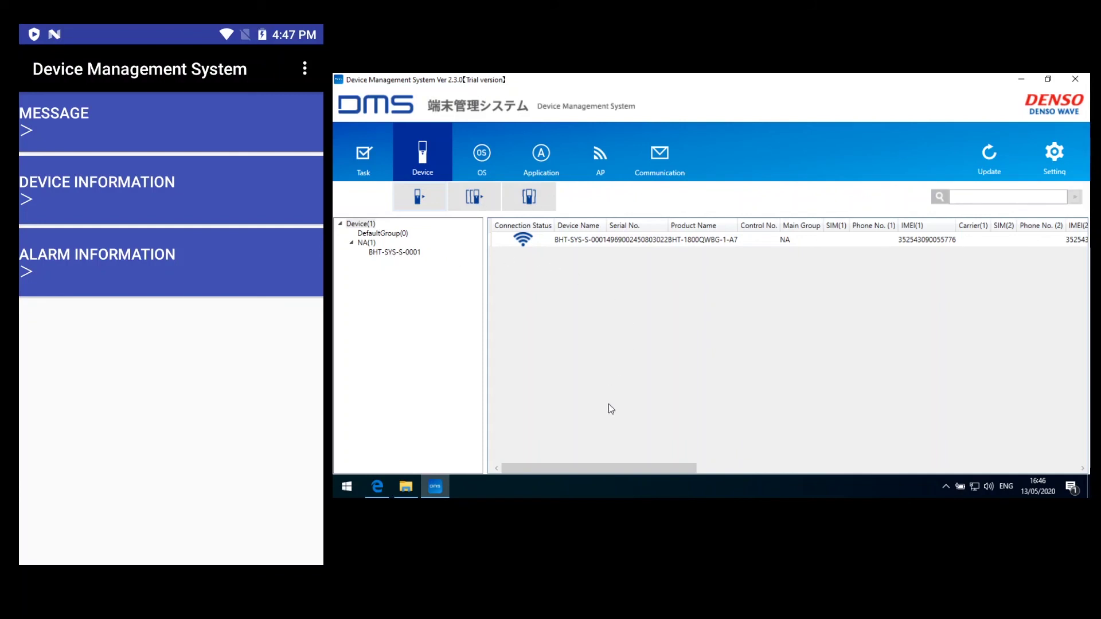
# Scroll through the device table's columns and drag the System Version column wider
pyautogui.moveTo(615, 467); pyautogui.dragTo(712, 466)
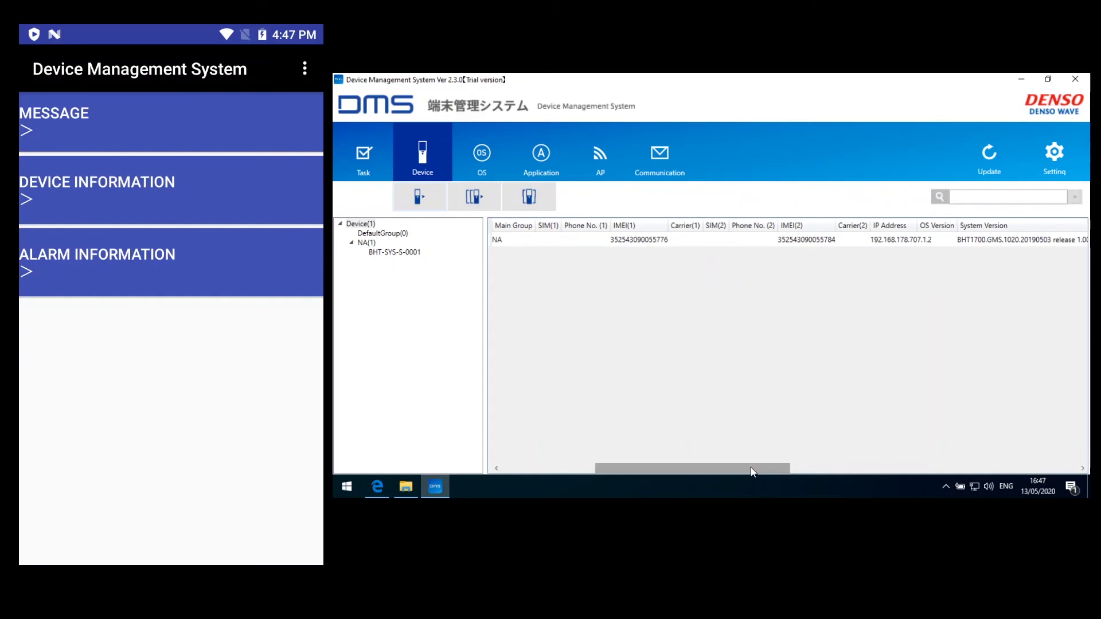
pyautogui.moveTo(745, 468); pyautogui.dragTo(805, 470)
pyautogui.moveTo(854, 467); pyautogui.dragTo(855, 467)
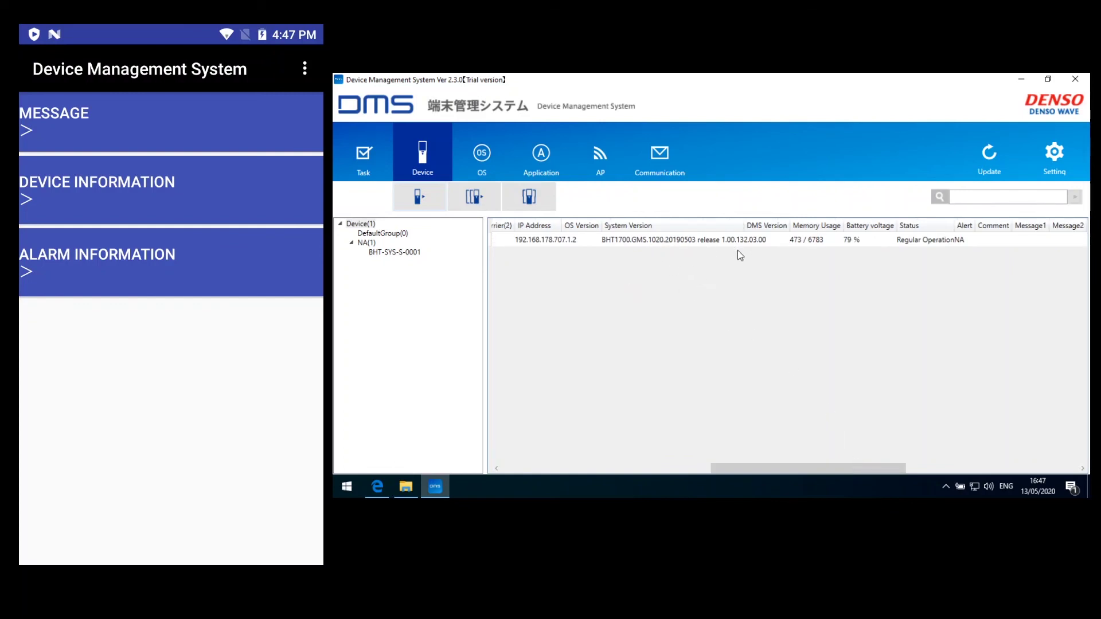
pyautogui.moveTo(744, 225); pyautogui.dragTo(765, 225)
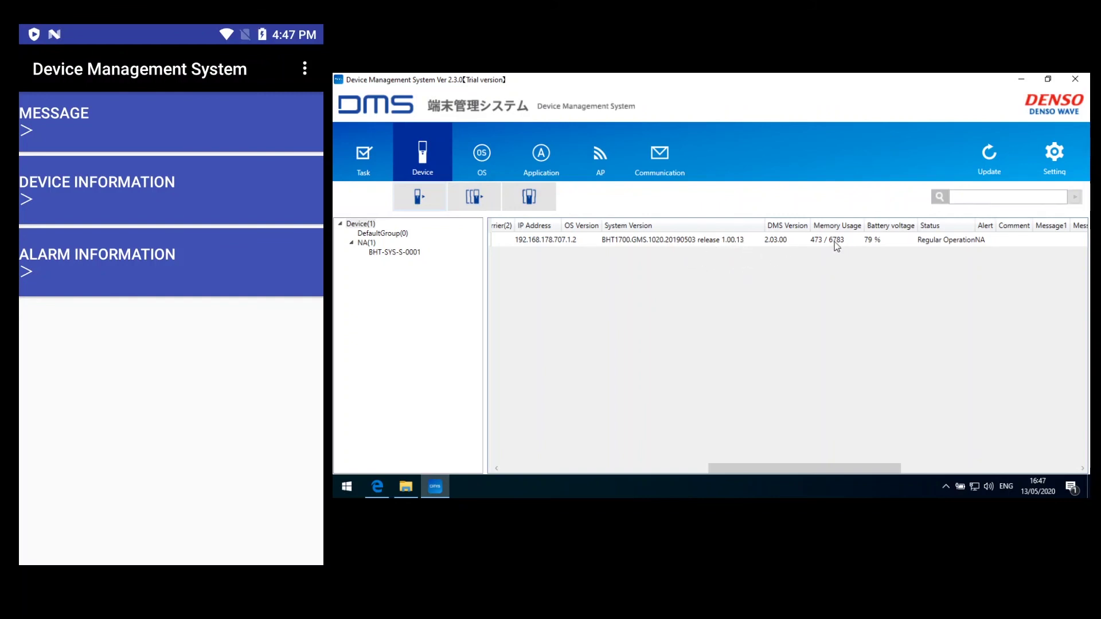
pyautogui.moveTo(836, 466); pyautogui.dragTo(1020, 459)
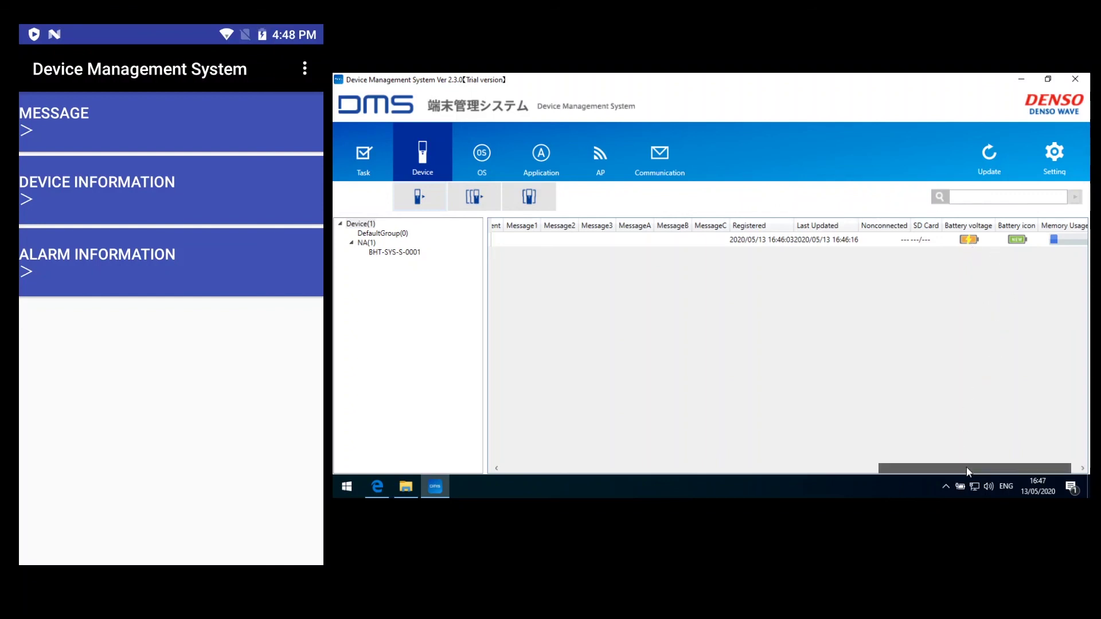
pyautogui.moveTo(966, 467); pyautogui.dragTo(1021, 394)
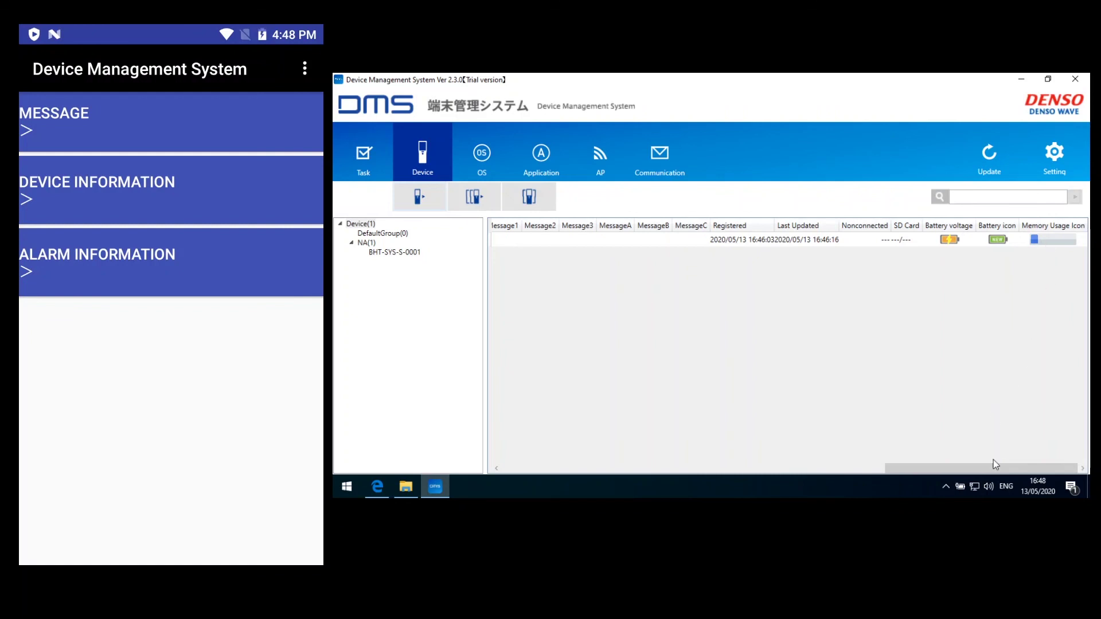
pyautogui.moveTo(995, 465); pyautogui.dragTo(557, 466)
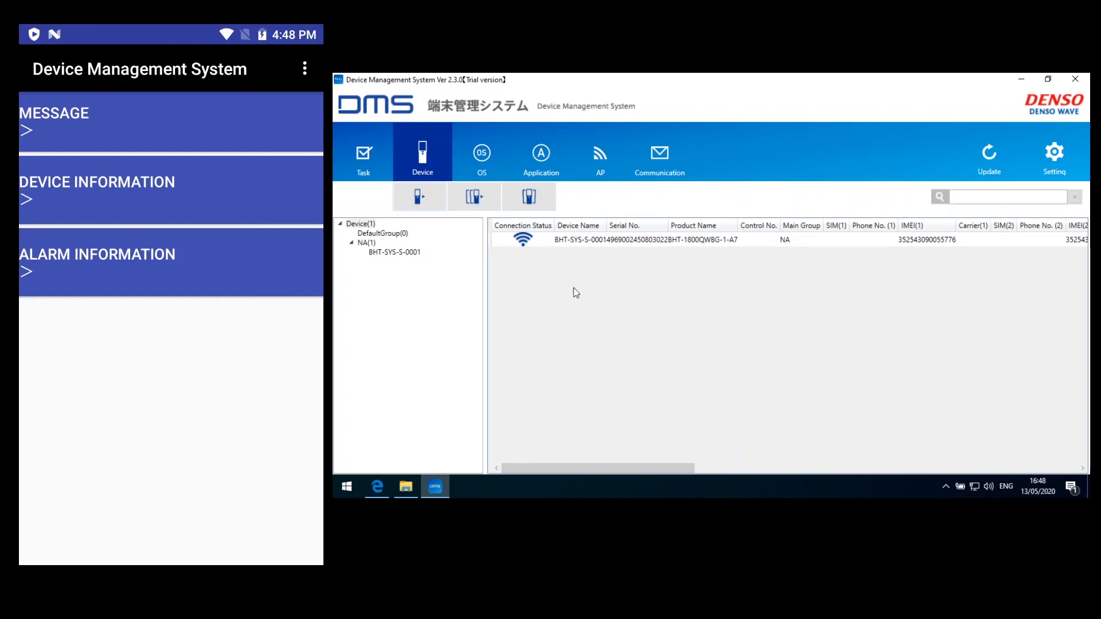
# Drag BHT-SYS-S-0001 from NA onto DefaultGroup in the device tree
pyautogui.click(392, 256)
pyautogui.moveTo(387, 243); pyautogui.dragTo(383, 233)
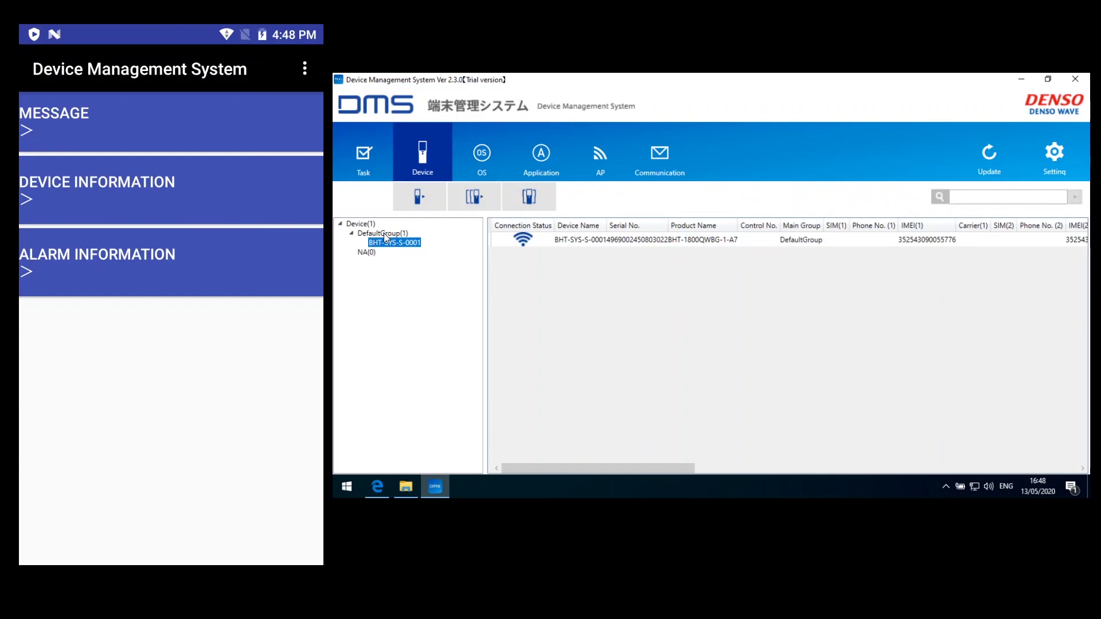